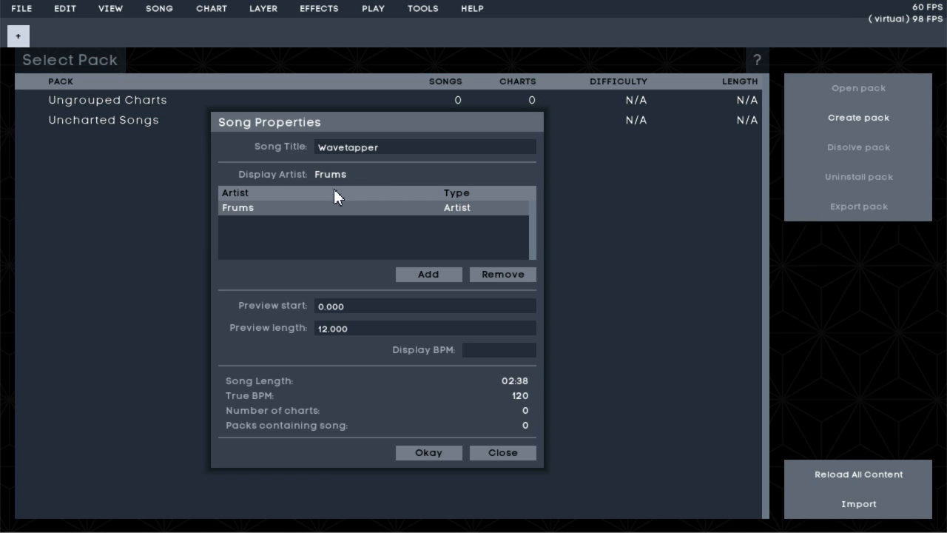
Step: Add a second artist to the song, entering the artist's name and choosing the type Artist
click(411, 274)
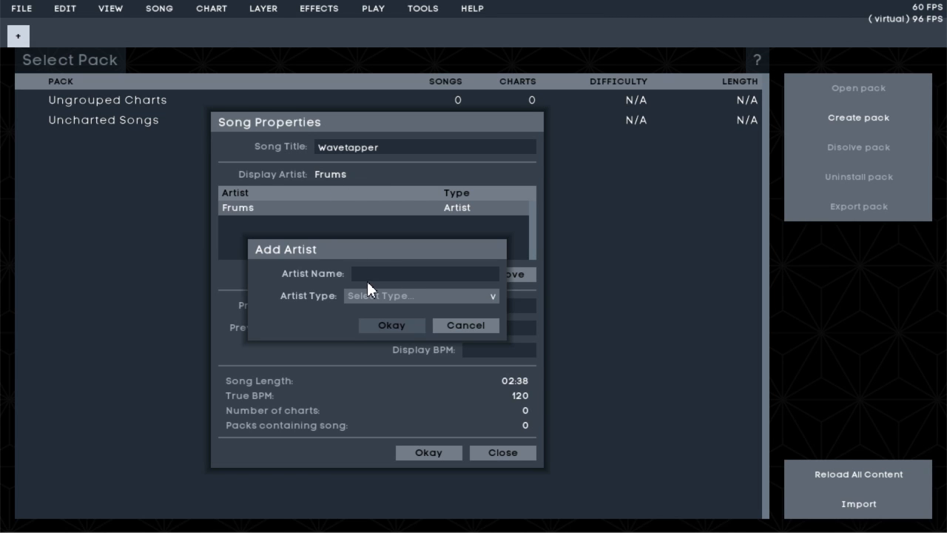
text(Matt)
click(372, 295)
click(371, 309)
click(389, 324)
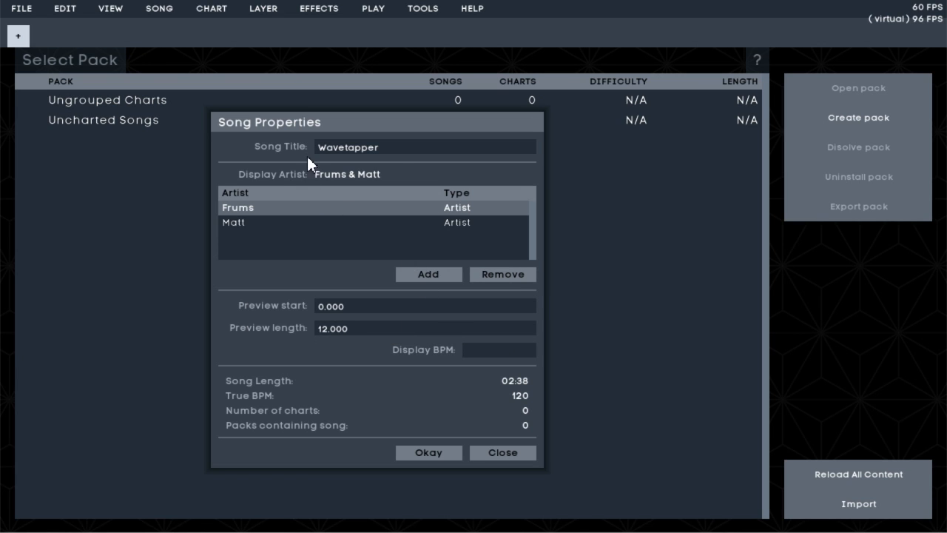
Step: Add another credited person to the song, entering the name and choosing the type Contributor
click(418, 277)
click(404, 272)
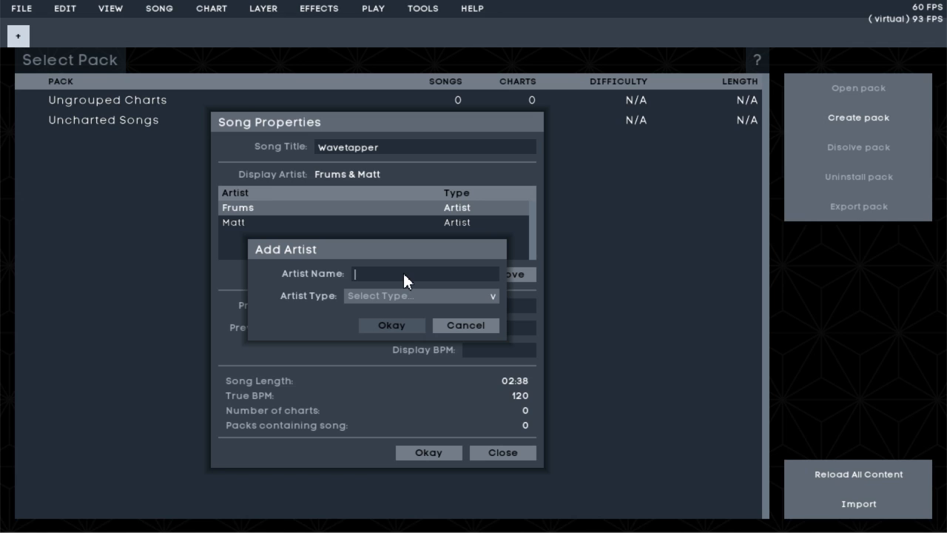
text(Kuma)
click(377, 294)
click(373, 325)
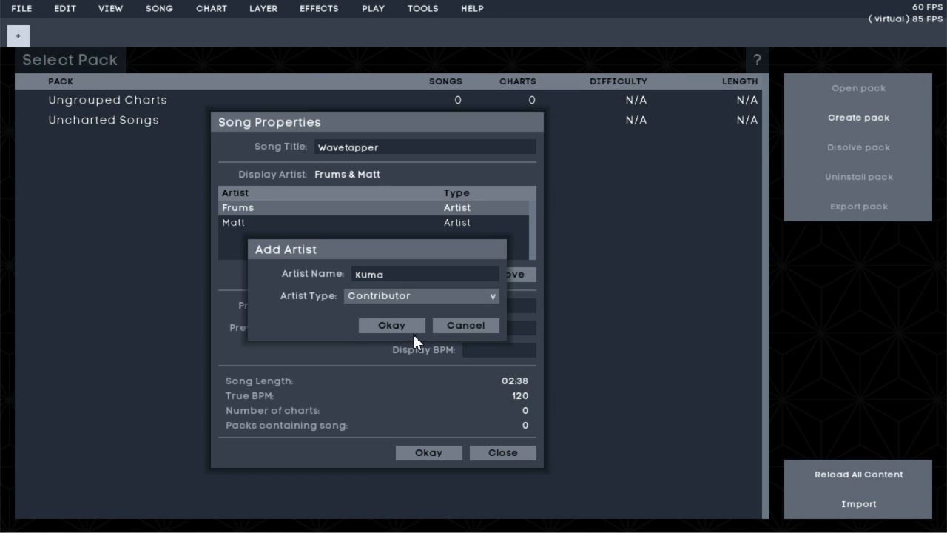
click(412, 330)
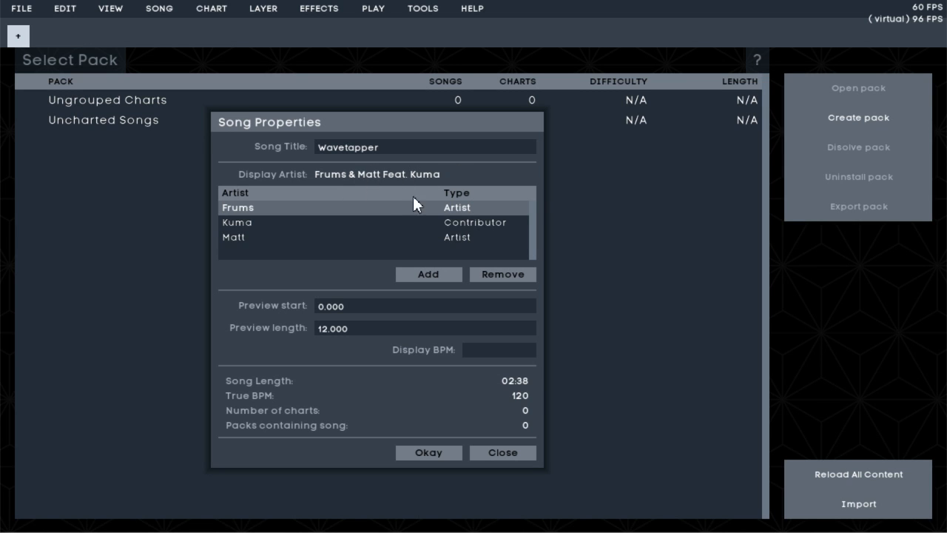
Step: Remove the contributor and the second artist from the song's artist list, keeping only Frums
click(442, 222)
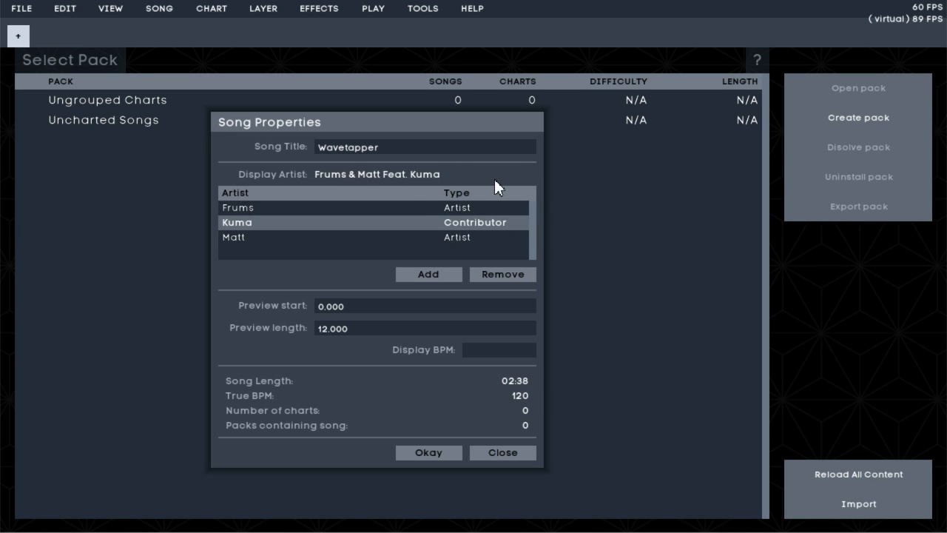
click(427, 208)
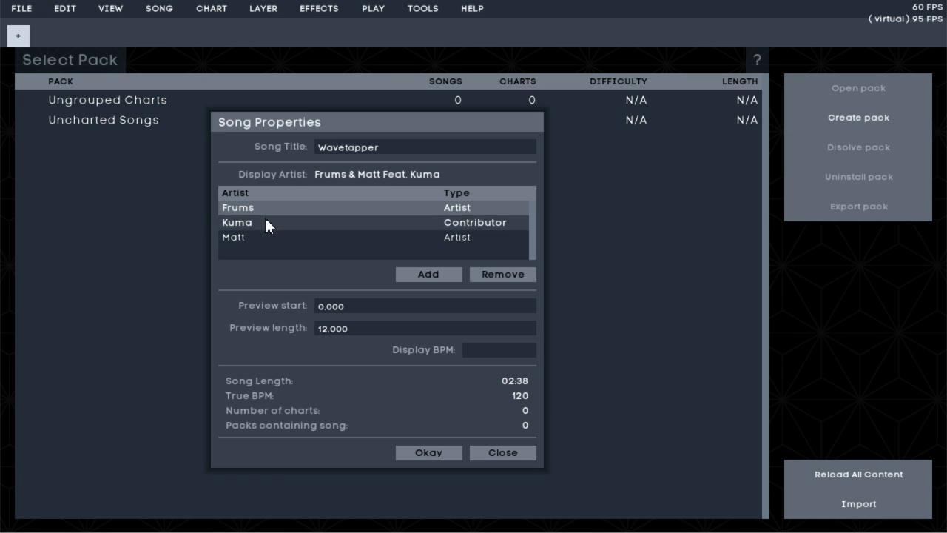
click(302, 222)
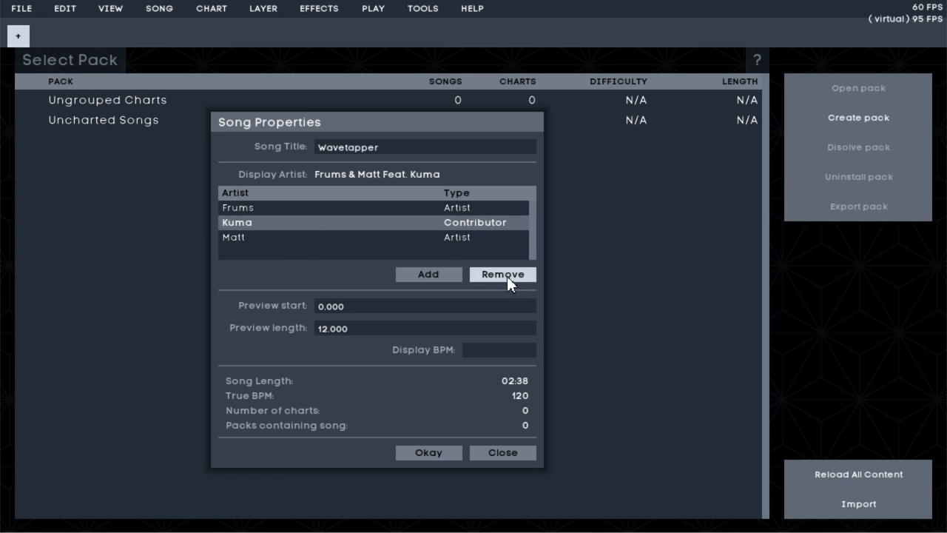
click(507, 276)
click(337, 226)
click(491, 276)
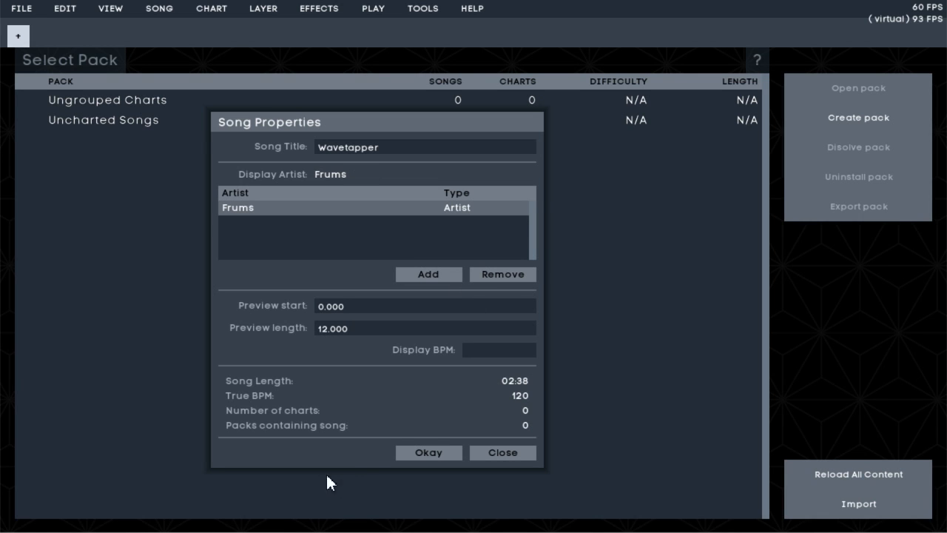
Step: Accept the song properties and open the song Wavetapper in the Uncharted Songs pack
click(427, 451)
click(262, 119)
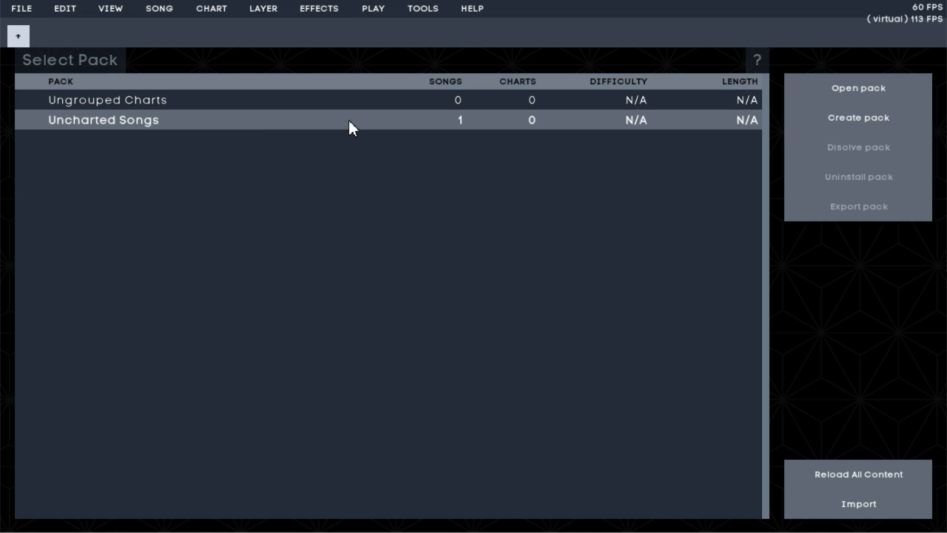
double_click(396, 123)
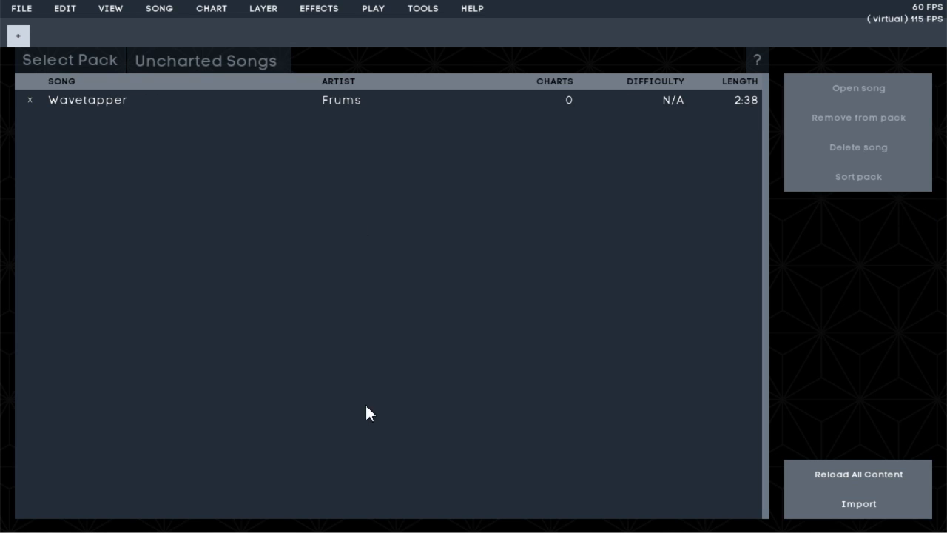
click(431, 98)
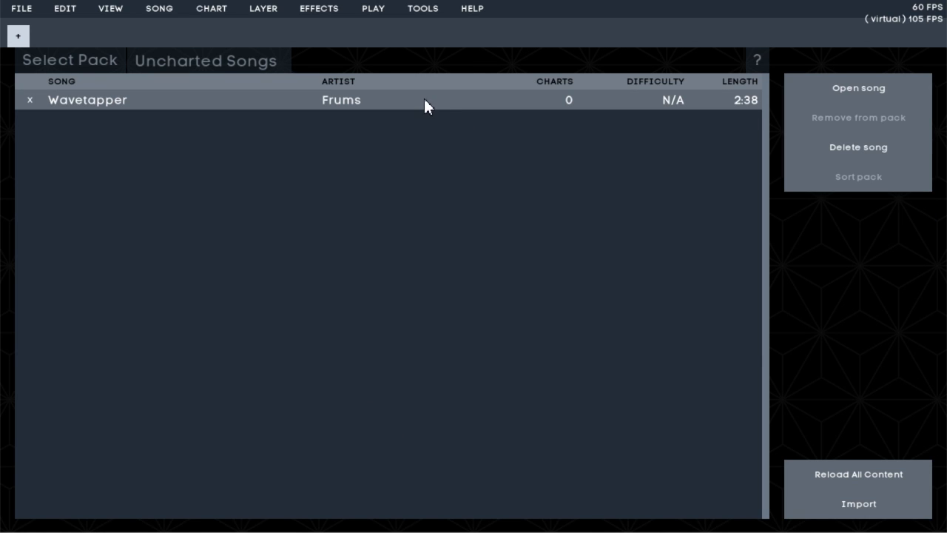
double_click(424, 99)
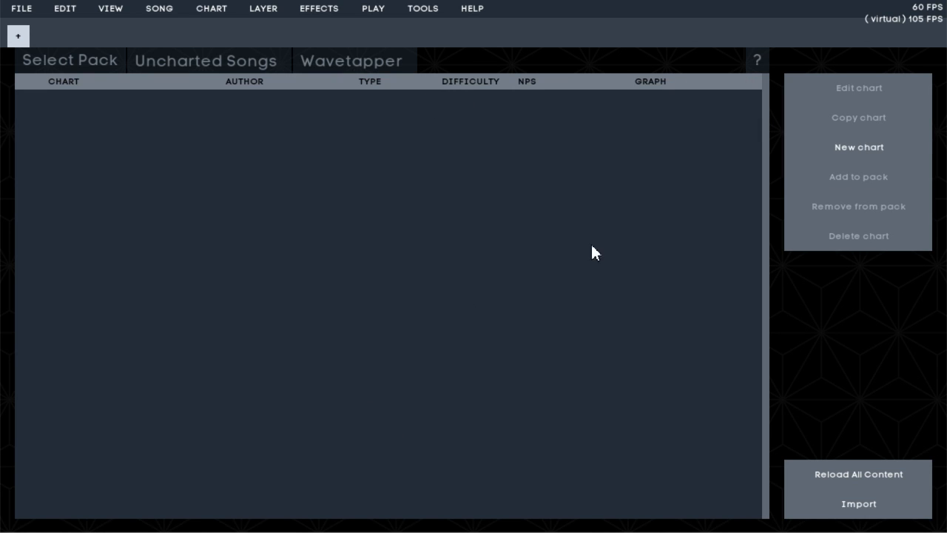
Step: Create a new chart for Wavetapper and name it demo
click(818, 150)
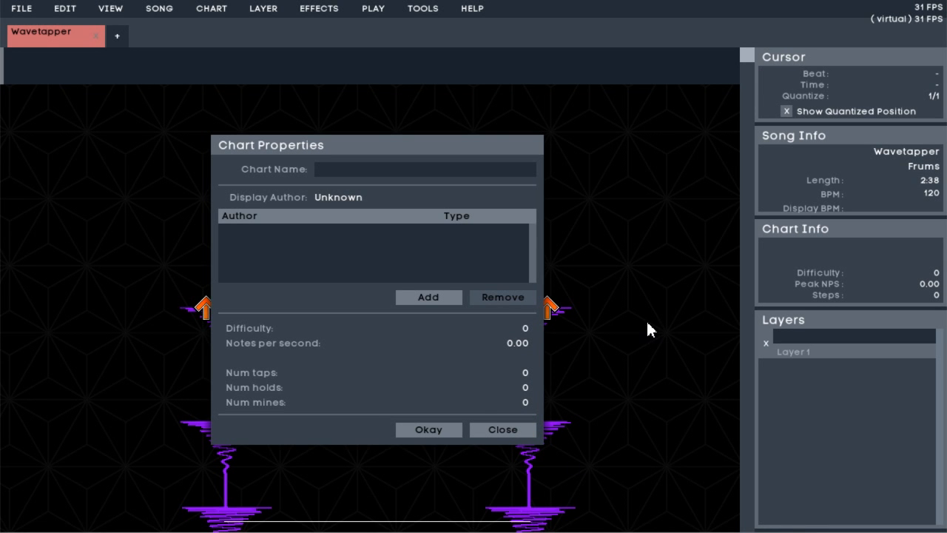
click(362, 163)
text(demo)
key(Return)
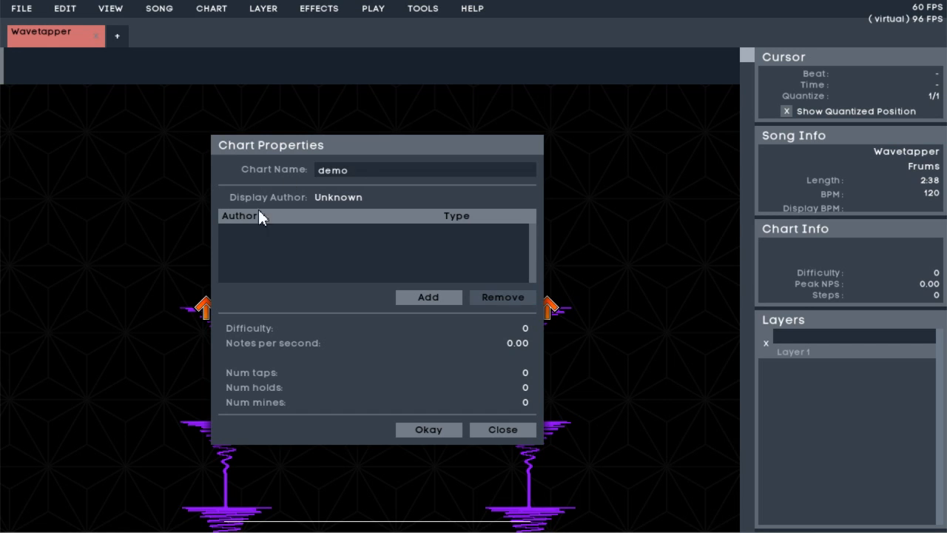
Step: Add the charter's name to the chart with the type Author and accept the chart properties
click(419, 303)
click(373, 276)
text(Matt)
click(364, 294)
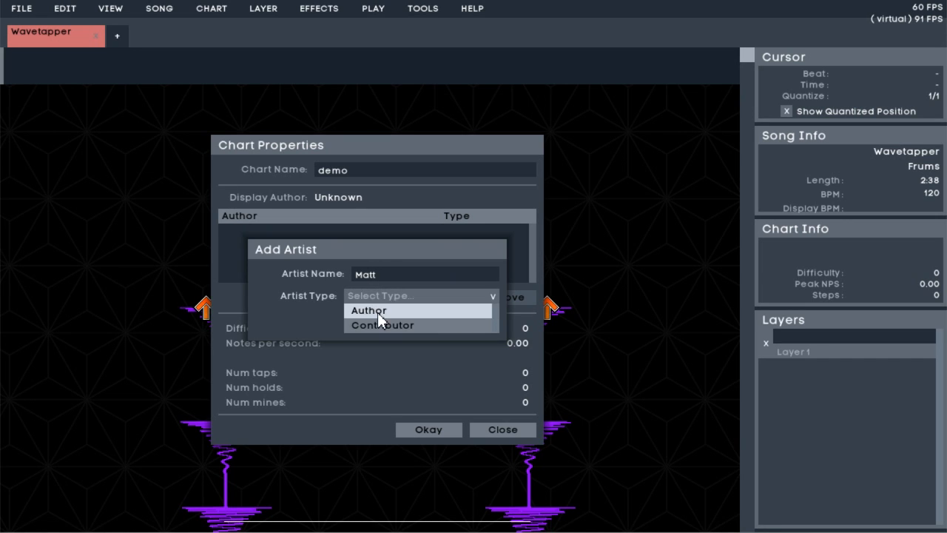
click(377, 311)
click(390, 327)
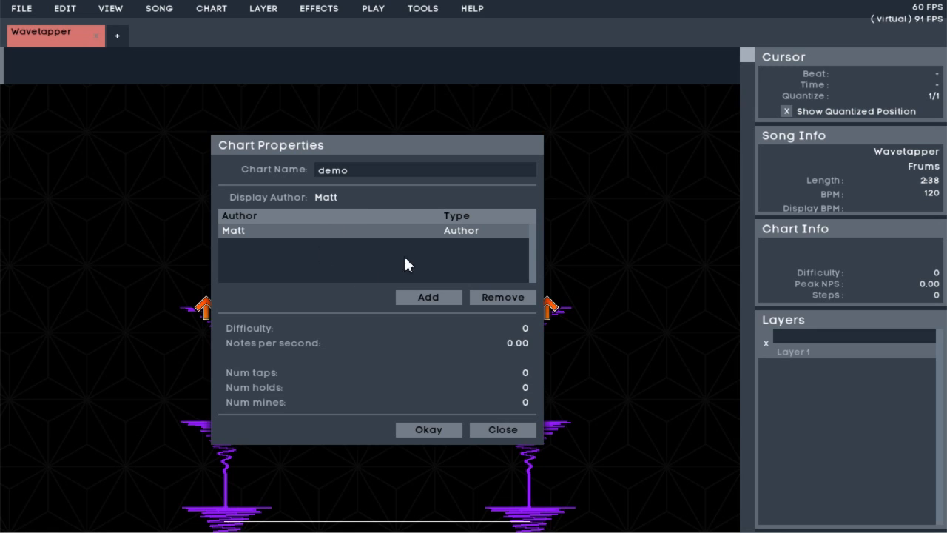
click(399, 429)
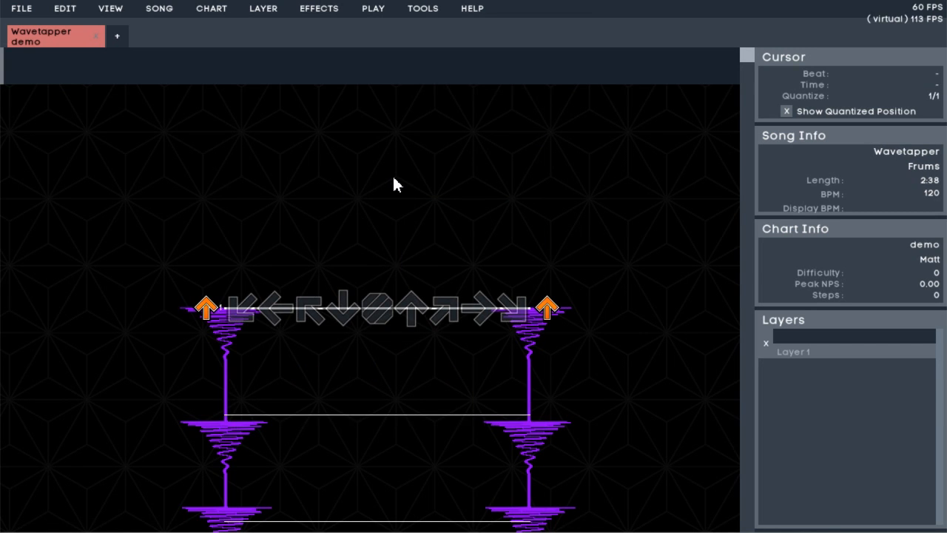
Step: Show the timing breakpoints in the chart view and insert a new breakpoint at beat 4
click(113, 7)
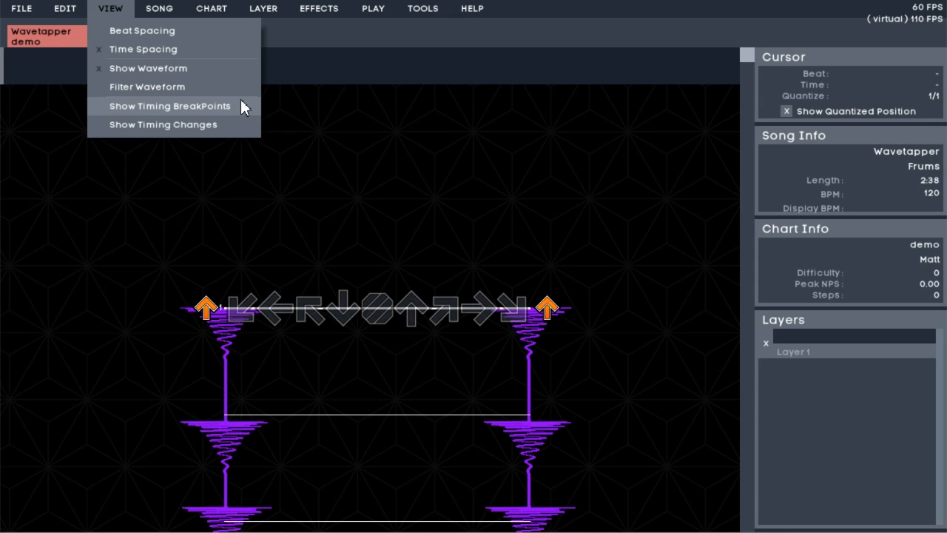
click(244, 106)
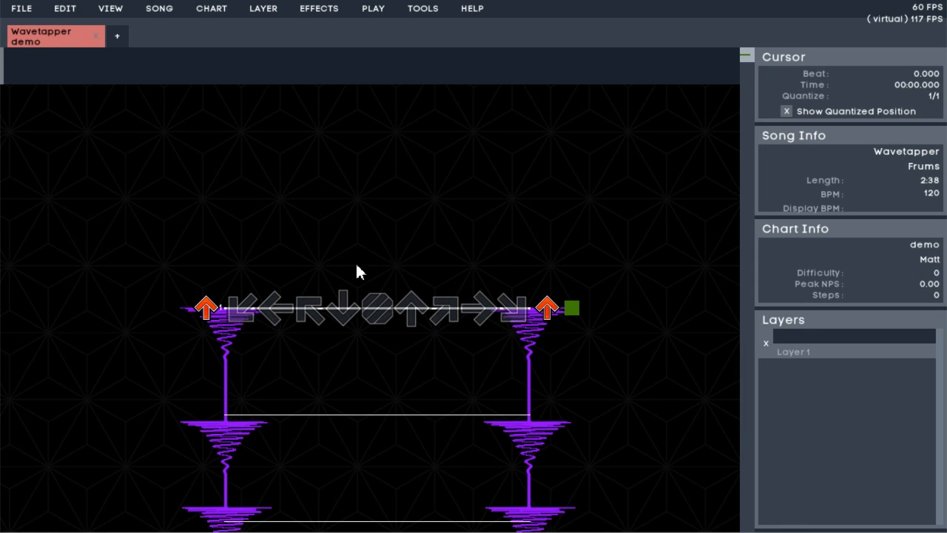
scroll(383, 316, down, 1)
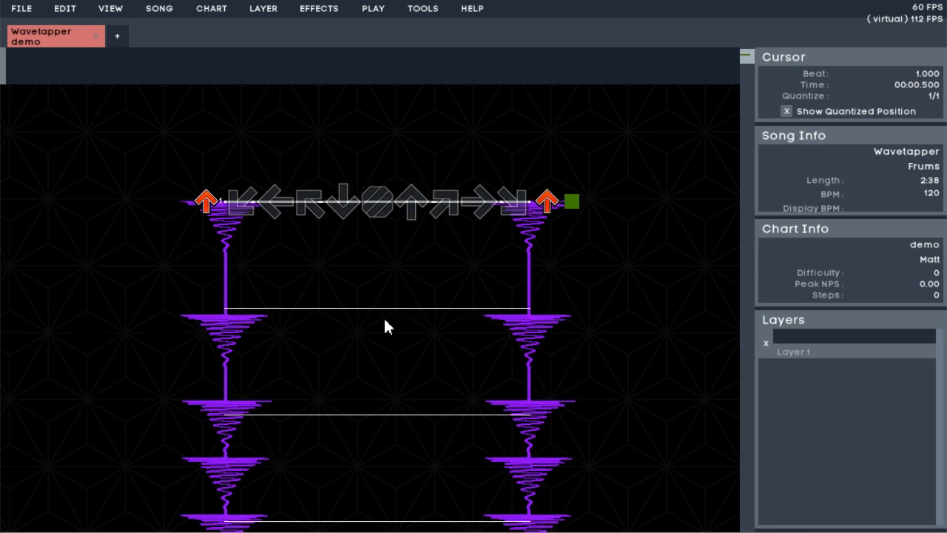
scroll(383, 316, down, 3)
right_click(553, 416)
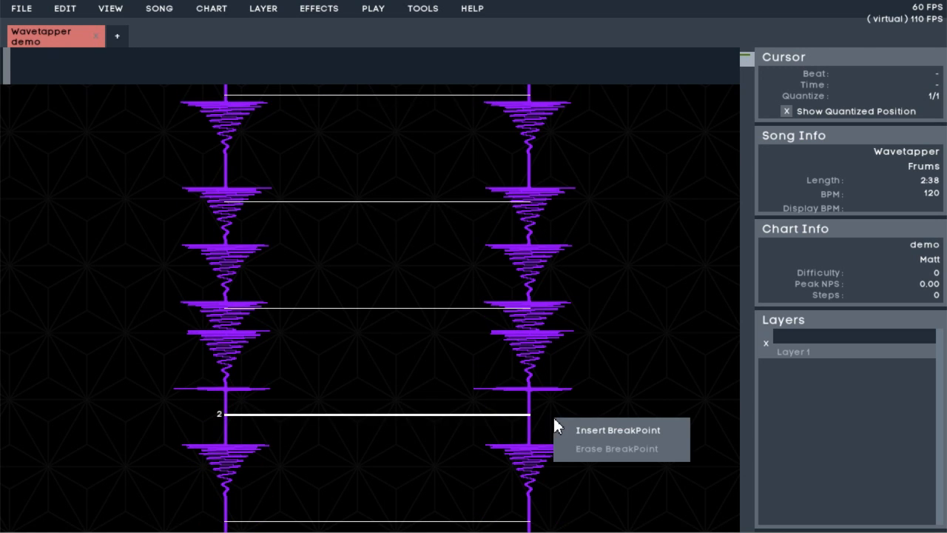
click(662, 428)
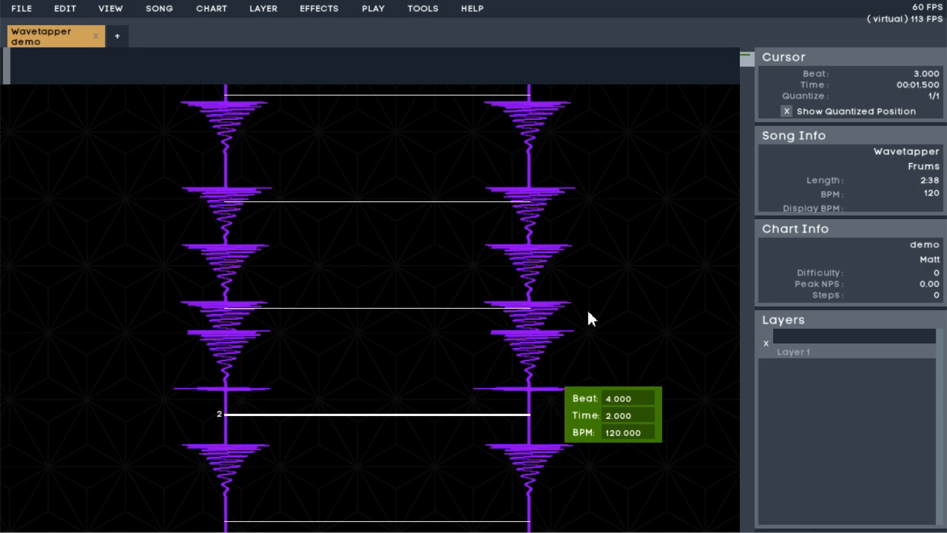
right_click(580, 309)
right_click(574, 414)
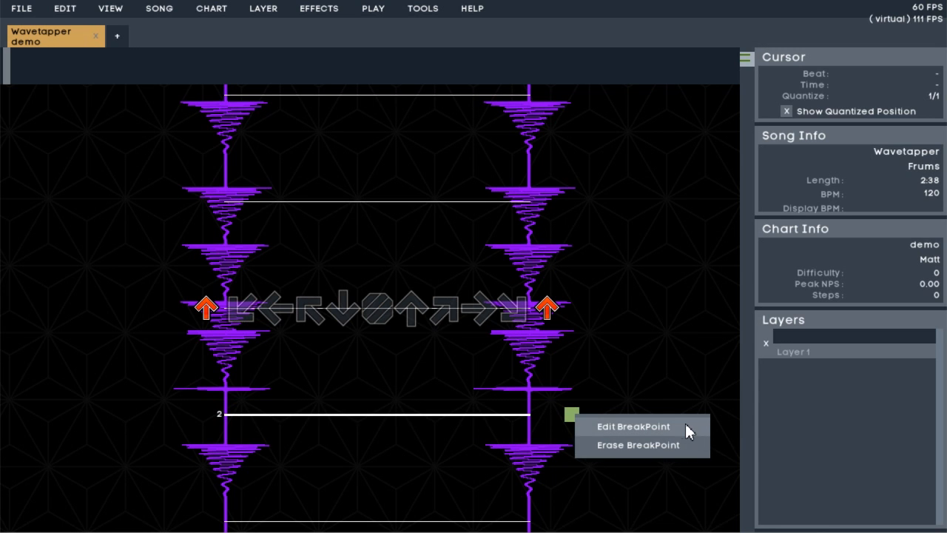
click(597, 401)
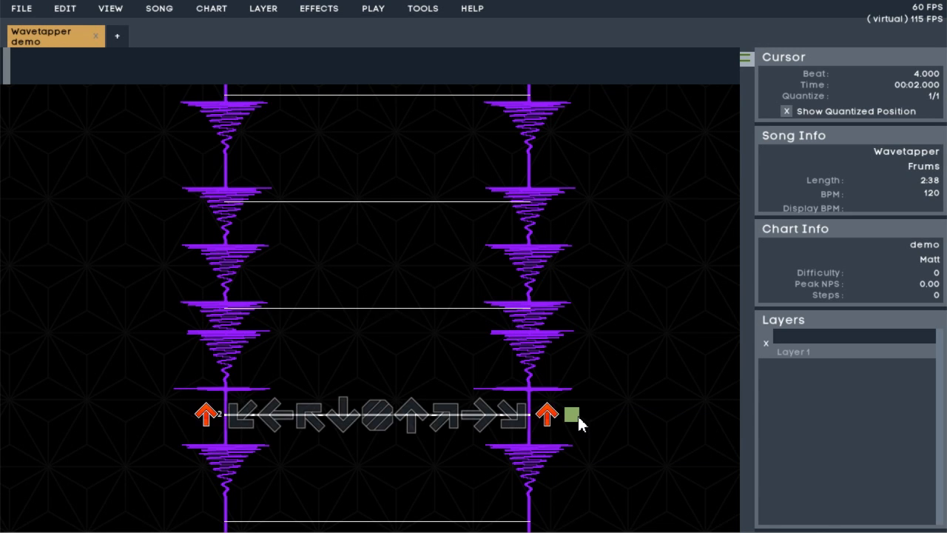
Step: Move the beat 4 breakpoint to the onset of the waveform peak at about 2.142 seconds
drag(576, 416, 574, 449)
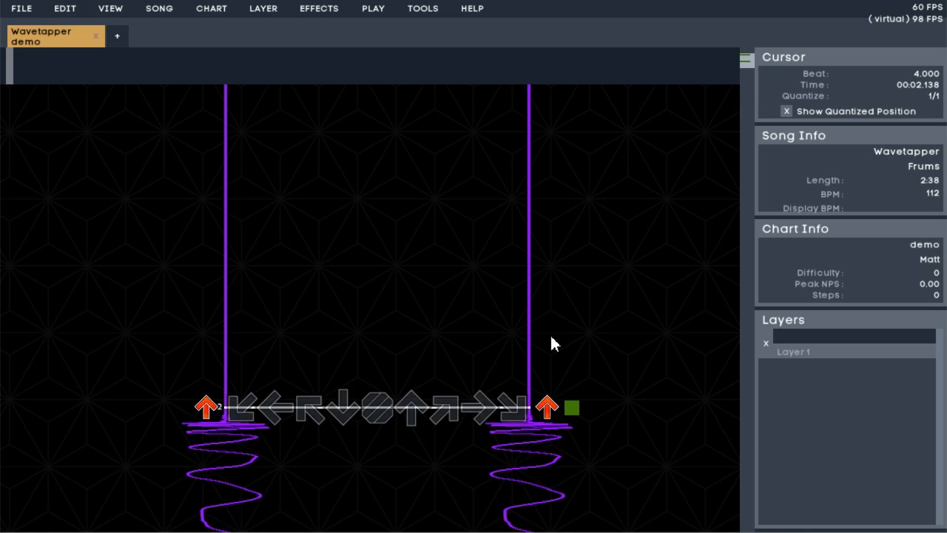
drag(571, 267, 566, 353)
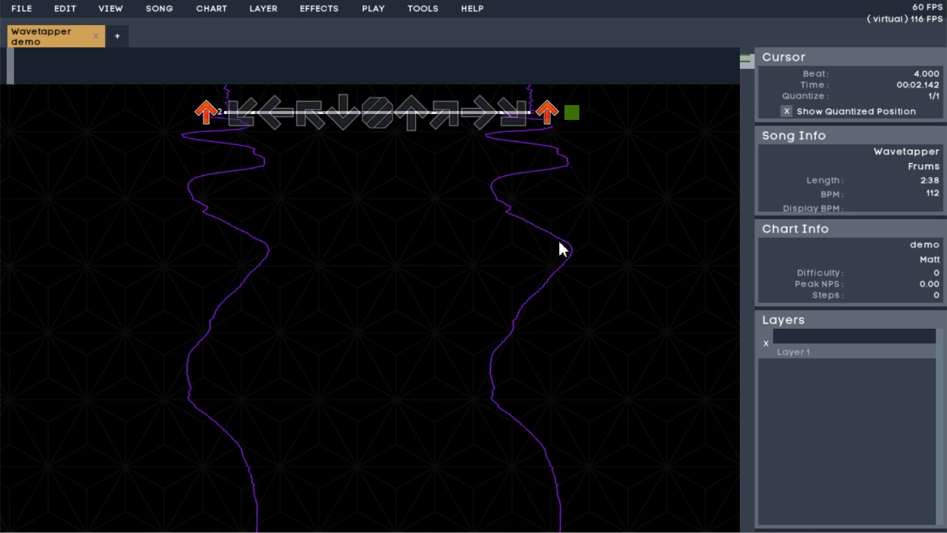
mouse_move(571, 324)
mouse_down()
mouse_move(579, 279)
mouse_move(570, 328)
mouse_up()
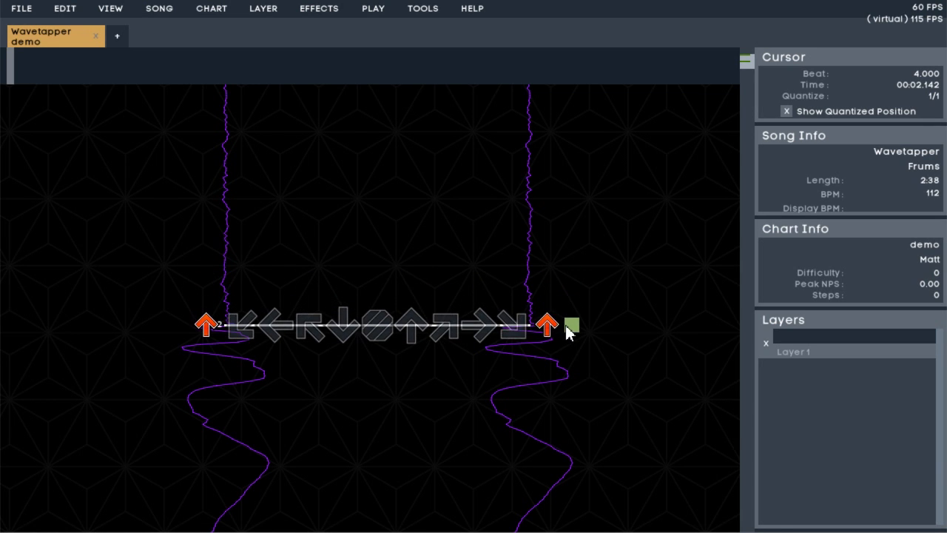
Step: Return to the start of the song and try to shift the first breakpoint at beat 0
key(Home)
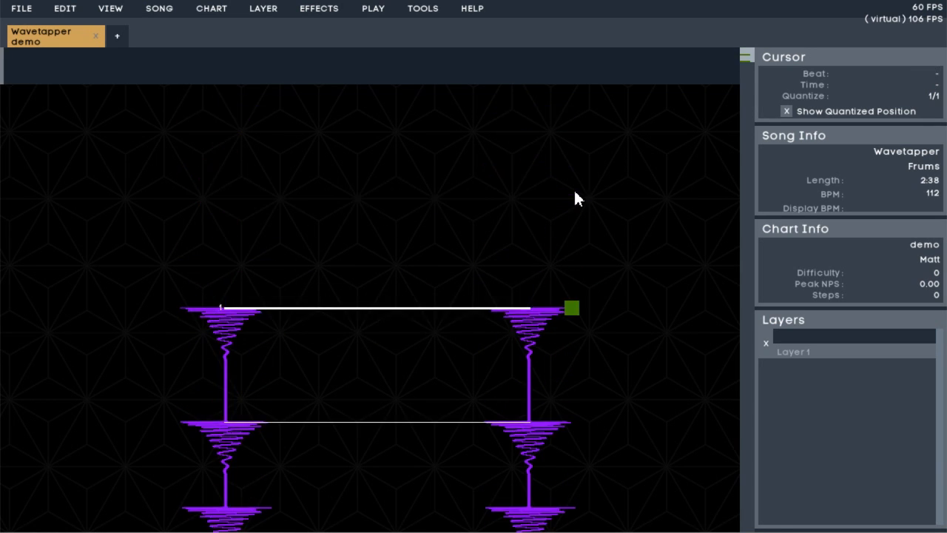
drag(576, 312, 568, 324)
mouse_move(578, 310)
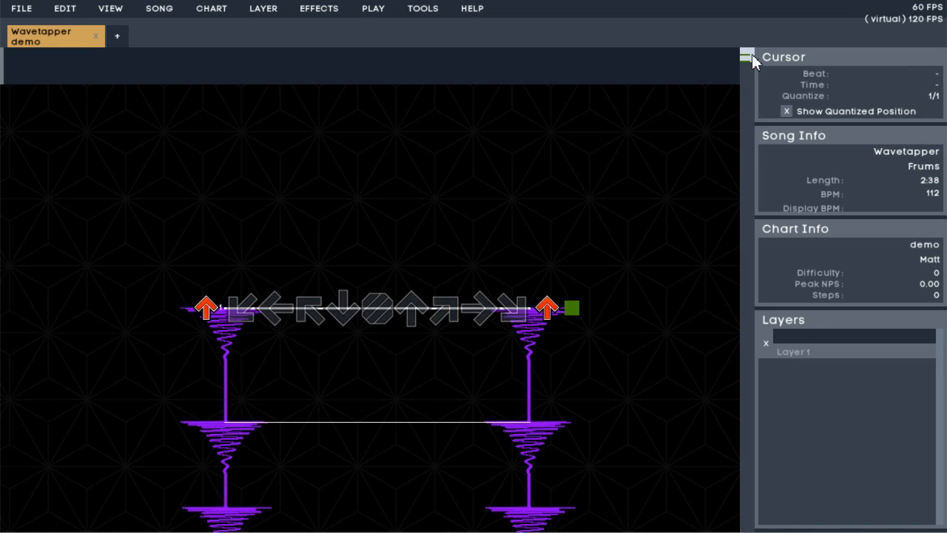
Step: Insert three timing breakpoints in the middle of the song, at beats 144, 146 and 148
mouse_move(752, 54)
mouse_down()
mouse_move(729, 187)
mouse_move(676, 259)
mouse_up()
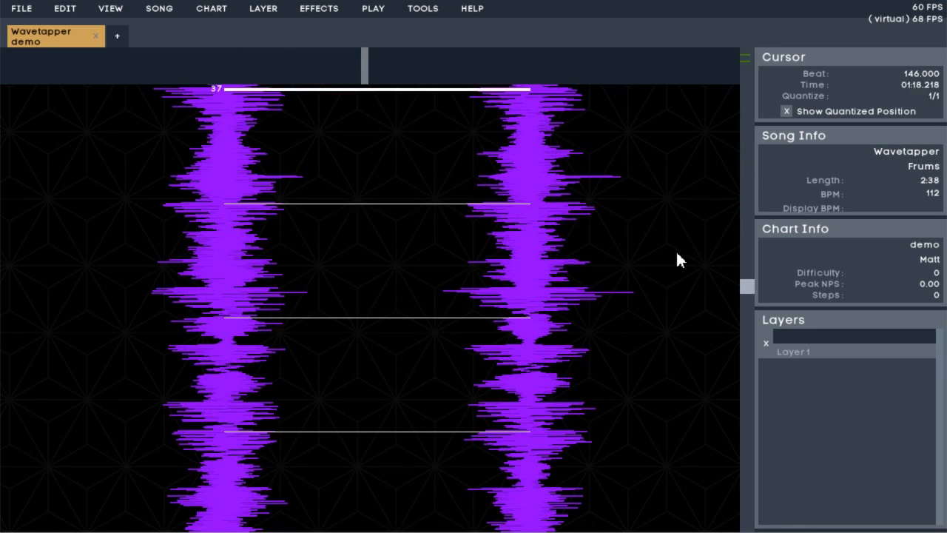
scroll(527, 190, up, 2)
right_click(523, 195)
click(544, 213)
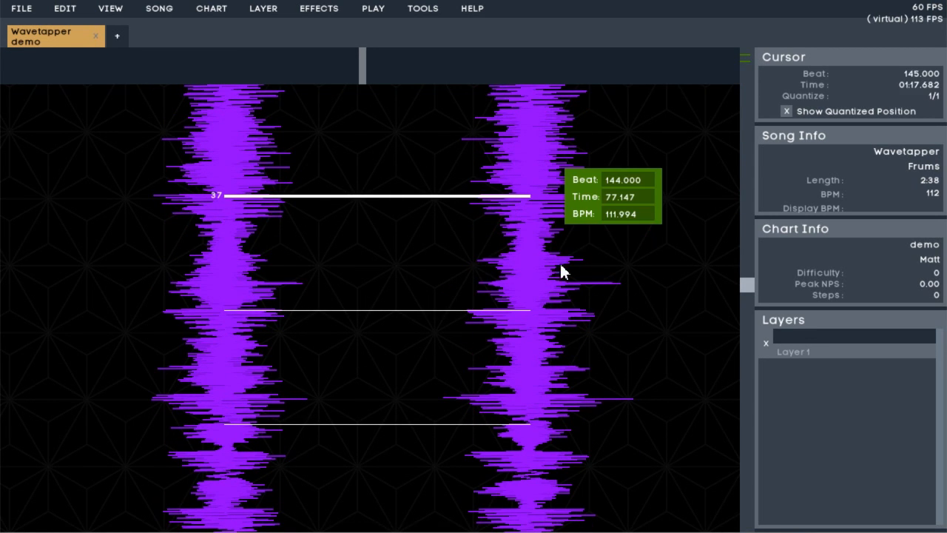
right_click(538, 426)
click(592, 442)
scroll(622, 329, down, 2)
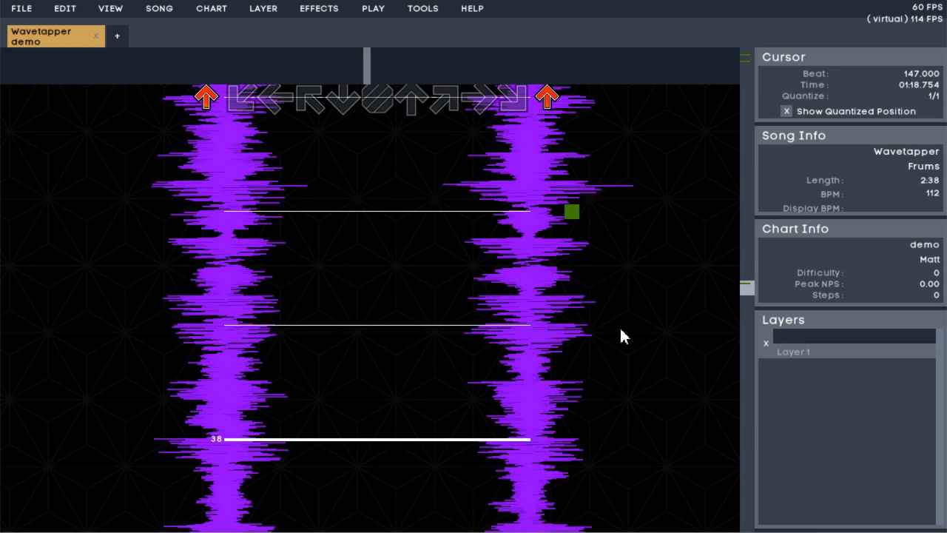
right_click(576, 409)
click(611, 421)
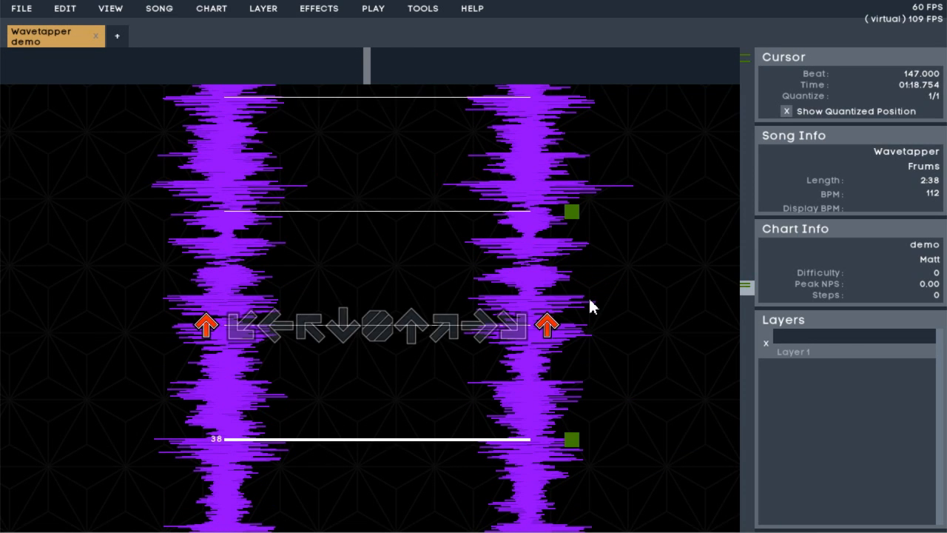
Step: Move the breakpoint at beat 146 earlier, to about 1:18.051, between its two neighbouring breakpoints
scroll(587, 305, up, 2)
drag(576, 420, 545, 387)
scroll(576, 370, up, 2)
scroll(585, 473, down, 1)
scroll(552, 256, up, 3)
mouse_move(549, 274)
mouse_down()
mouse_move(553, 256)
mouse_move(549, 315)
mouse_move(575, 174)
mouse_up()
scroll(550, 311, down, 3)
click(604, 183)
scroll(673, 296, up, 1)
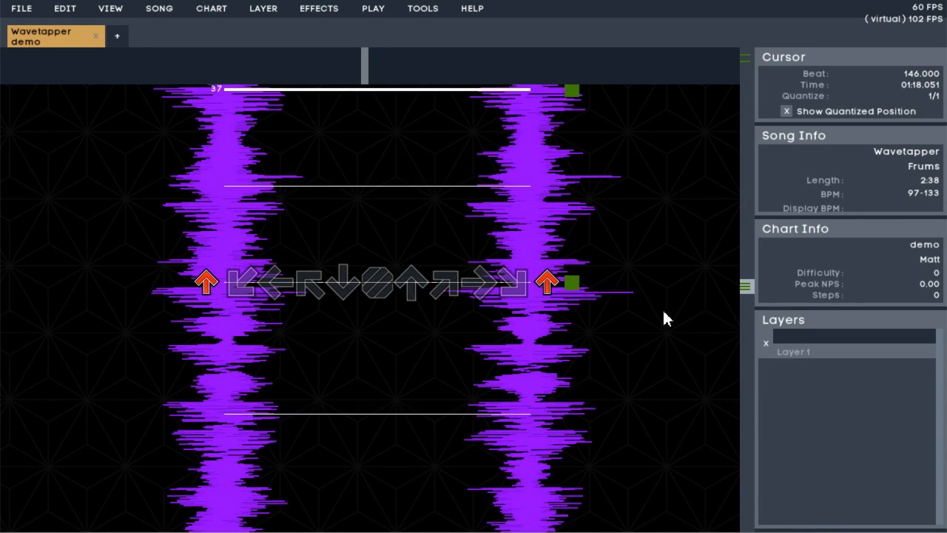
Step: Display the song's timing changes instead of the timing breakpoints and inspect them around beats 142 to 146
scroll(637, 311, up, 1)
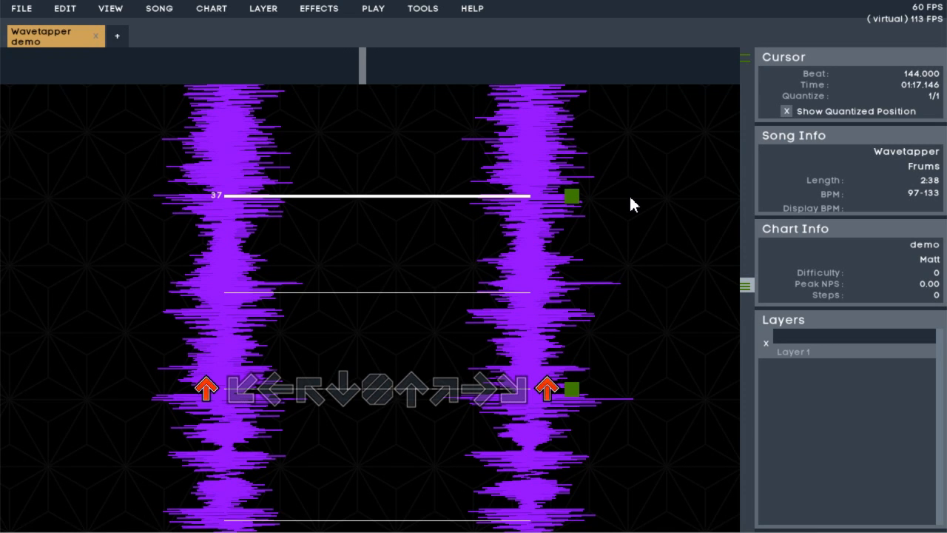
scroll(629, 194, up, 11)
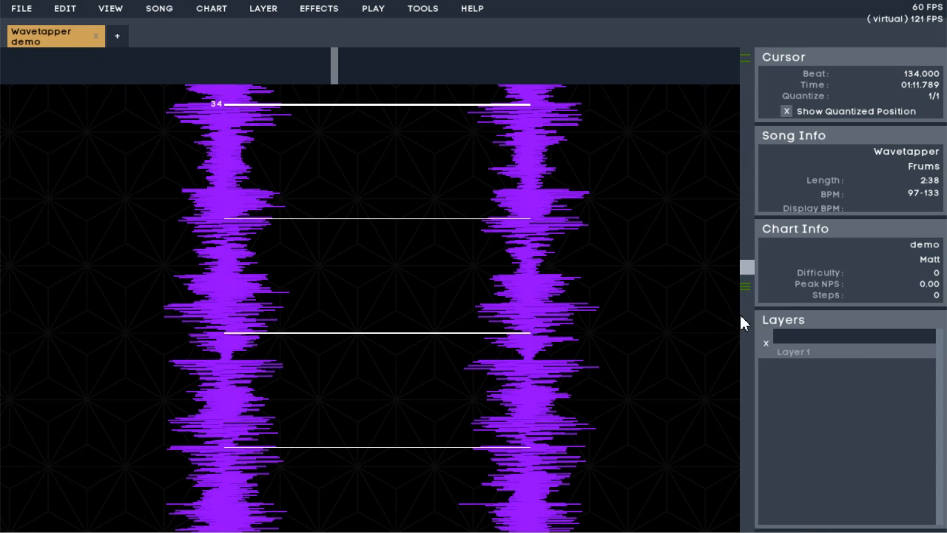
mouse_move(745, 266)
mouse_down()
mouse_move(744, 287)
mouse_move(749, 280)
mouse_up()
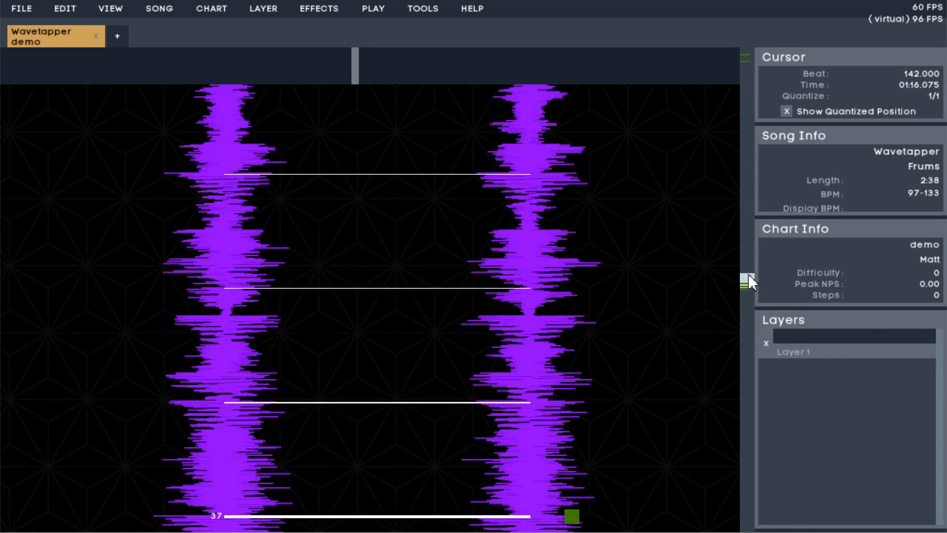
click(117, 10)
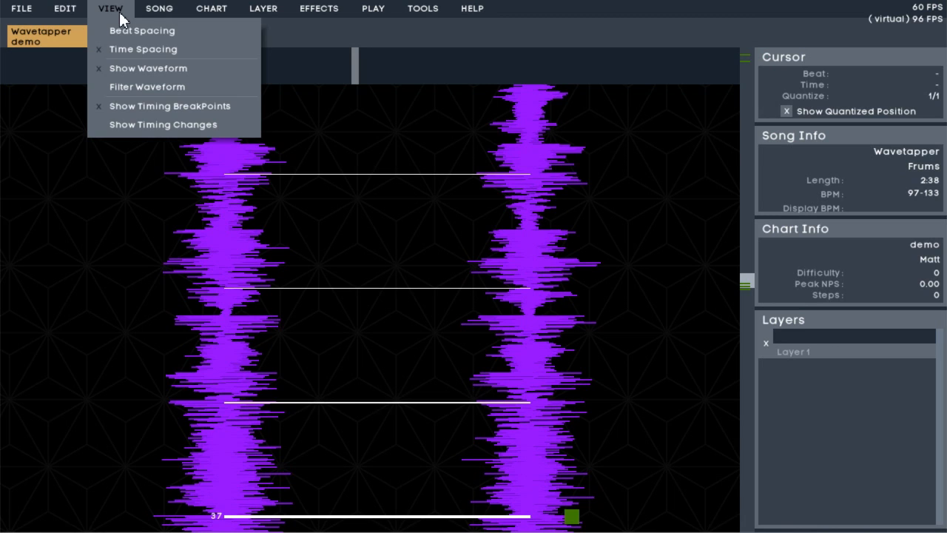
click(161, 123)
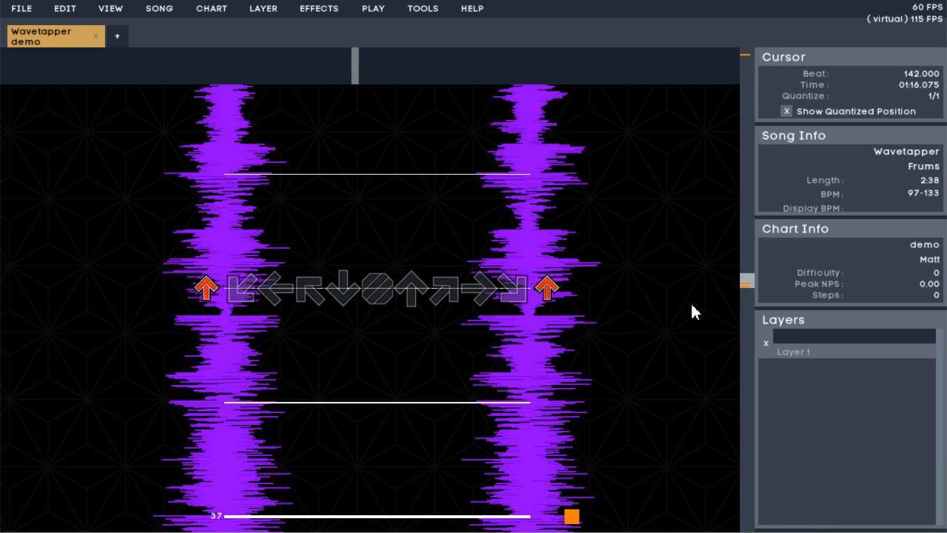
scroll(681, 311, down, 4)
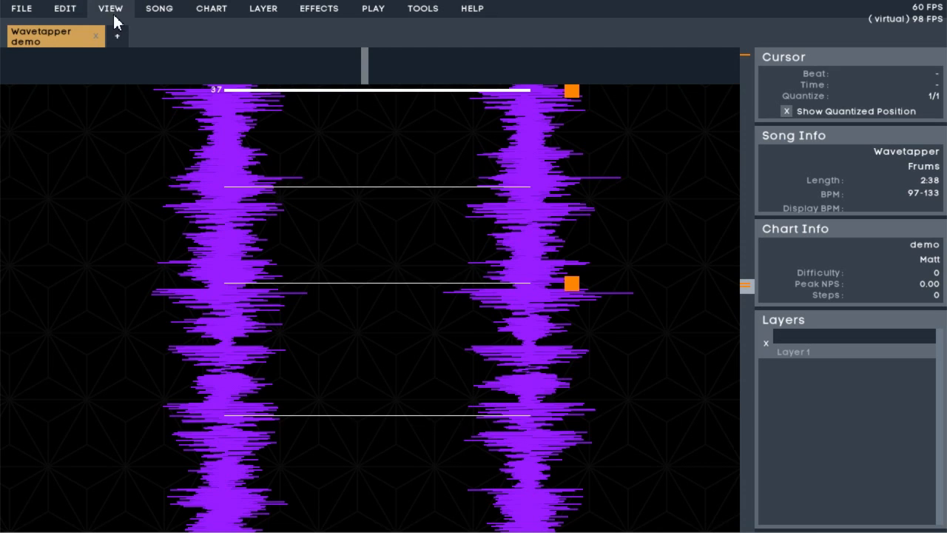
scroll(621, 279, up, 3)
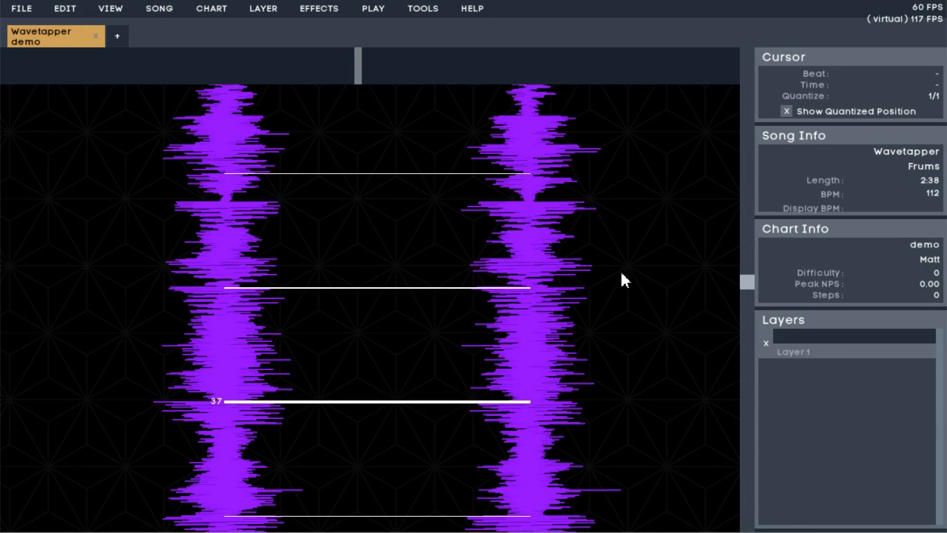
Step: Filter the displayed waveform with the Biquad filter class and the HighPass filter type
click(107, 10)
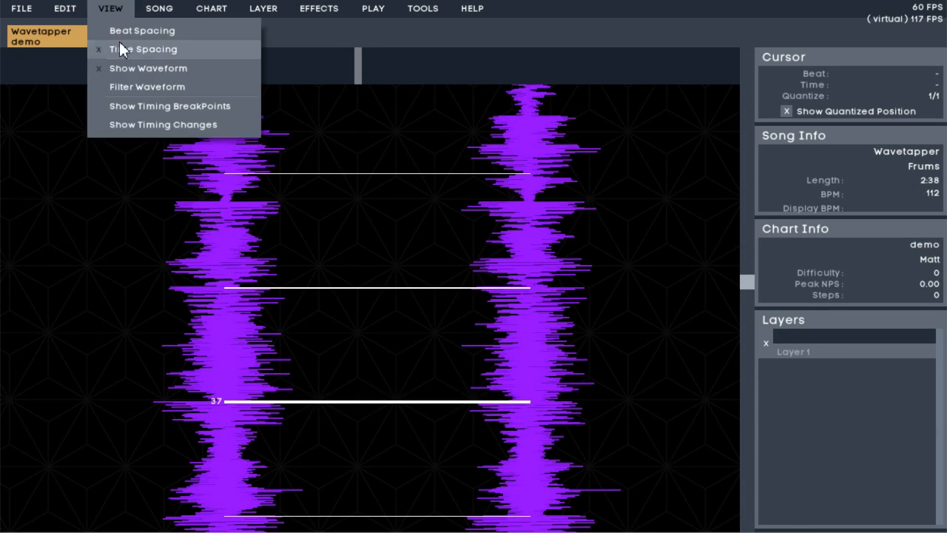
click(142, 87)
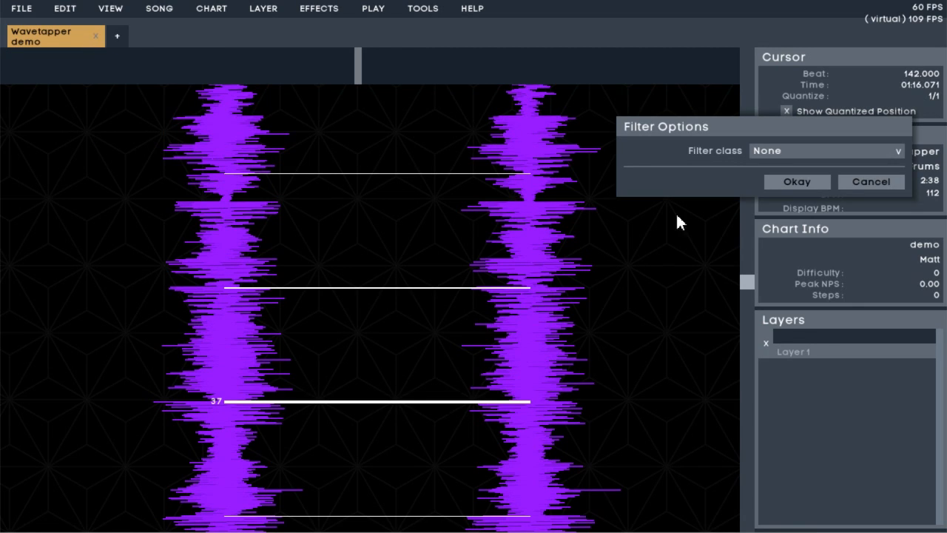
click(814, 150)
click(802, 180)
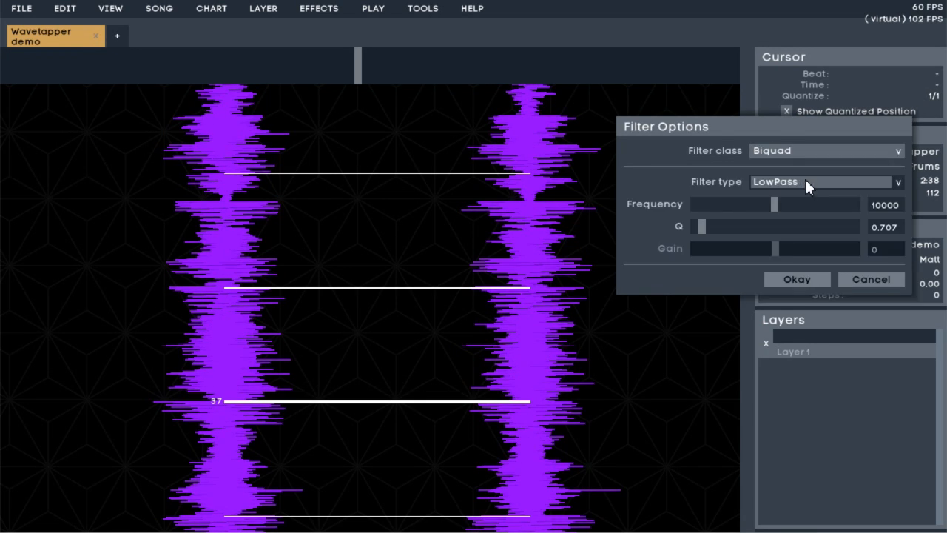
click(805, 180)
click(805, 212)
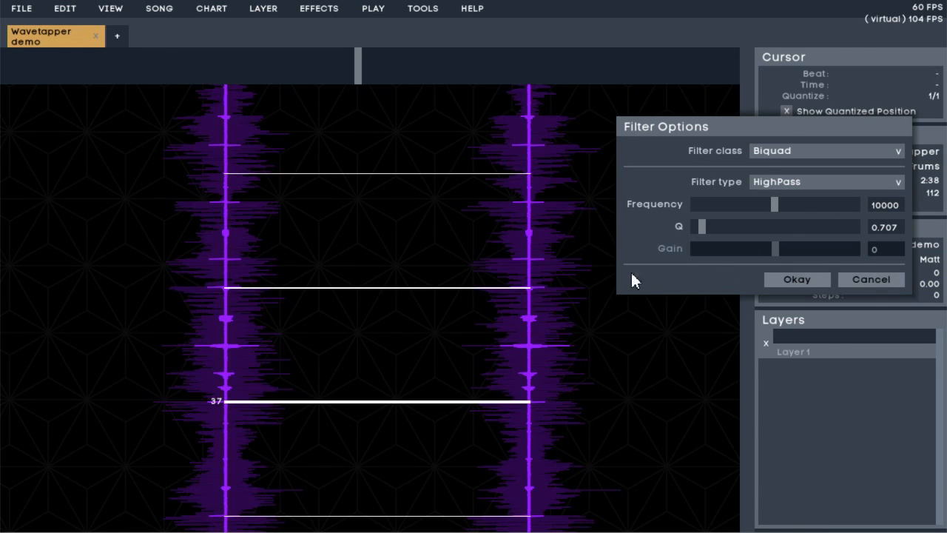
Step: Set the high-pass filter's frequency to 7541 and its Q to 2.913, and apply the filter to the waveform
mouse_move(772, 205)
mouse_down()
mouse_move(692, 205)
mouse_move(771, 217)
mouse_up()
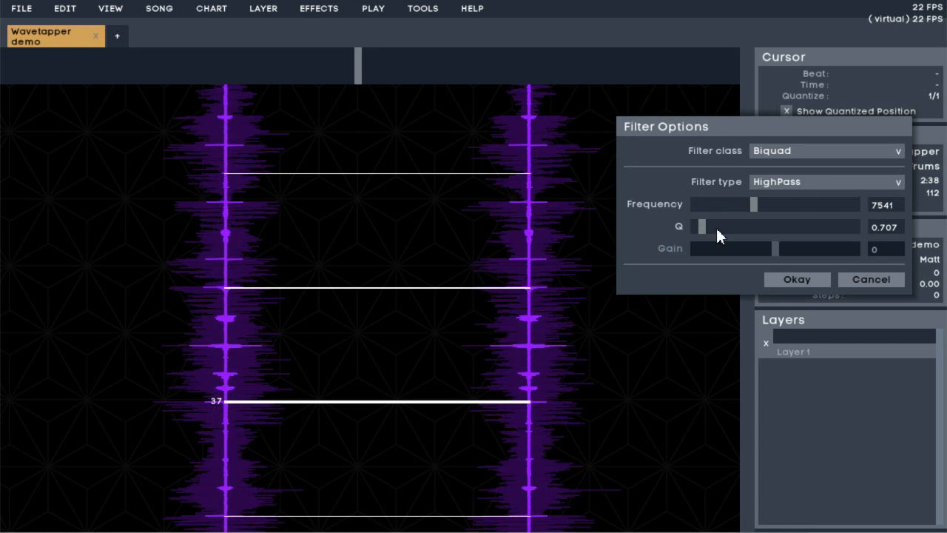
drag(704, 229, 739, 227)
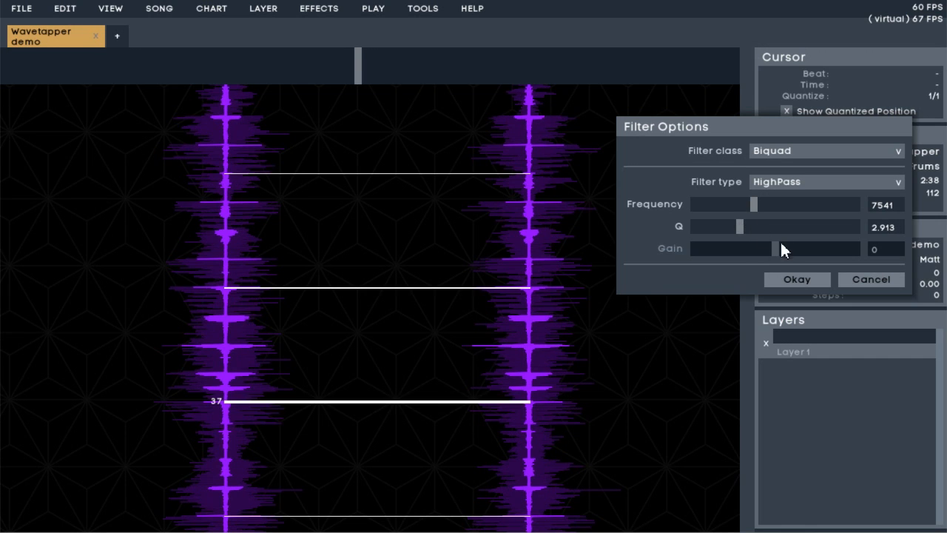
click(796, 280)
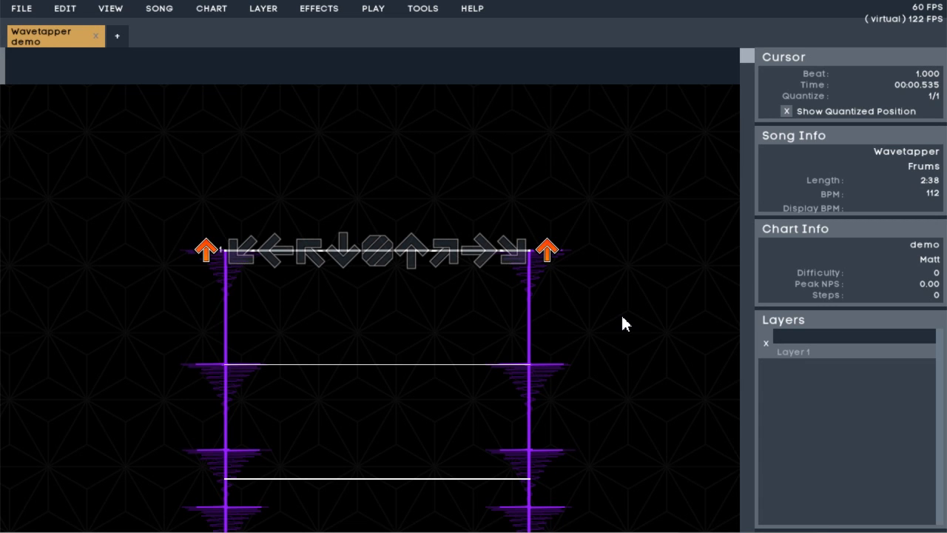
Step: Raise the note quantization to 1/8 at the start of the song
key(Right)
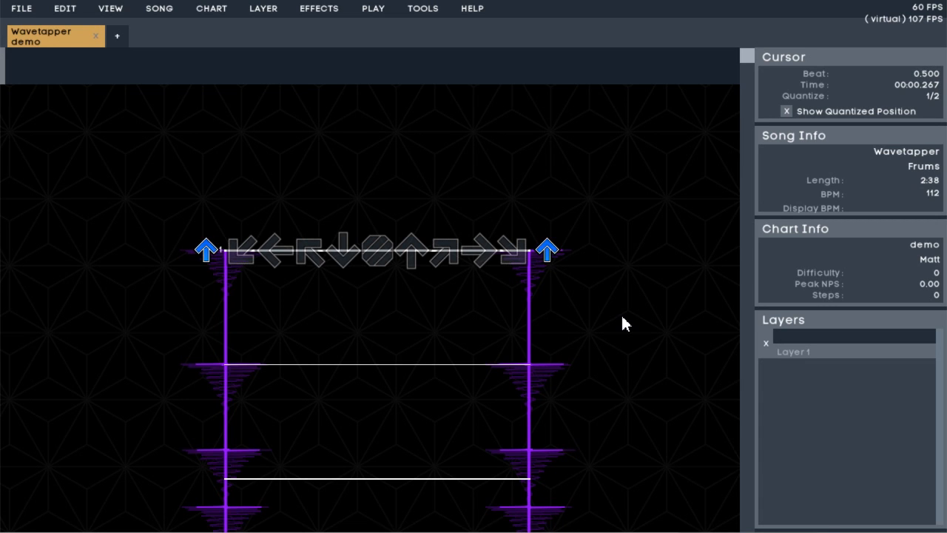
key(Right)
key(Right)
key(Right)
key(Right)
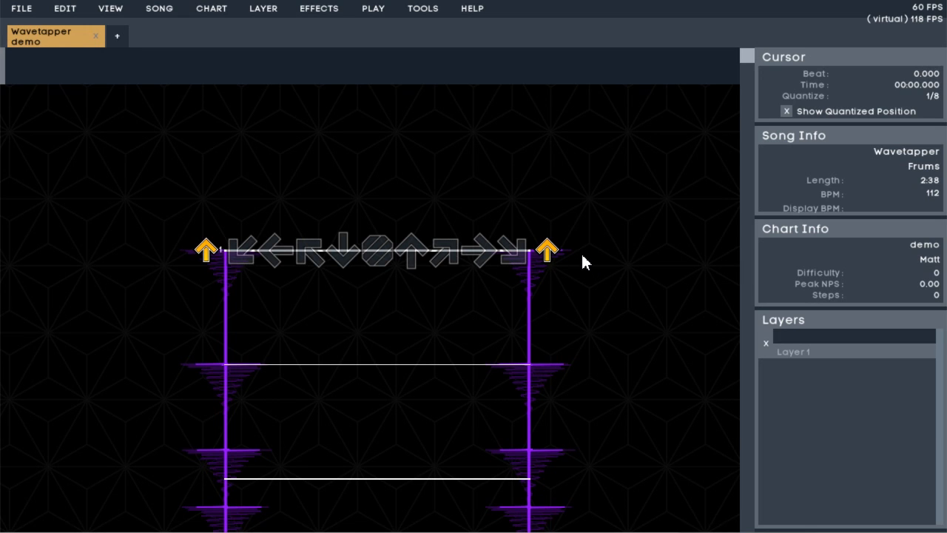
Step: Cycle the quantization through coarser and finer values up to 1/18, and step forward through the chart
key(Left)
key(Left)
key(Left)
key(Left)
key(Right)
key(Right)
key(Right)
key(Right)
key(Right)
key(Right)
key(Right)
key(Right)
key(Right)
key(Right)
key(Right)
key(Right)
key(Down)
key(Right)
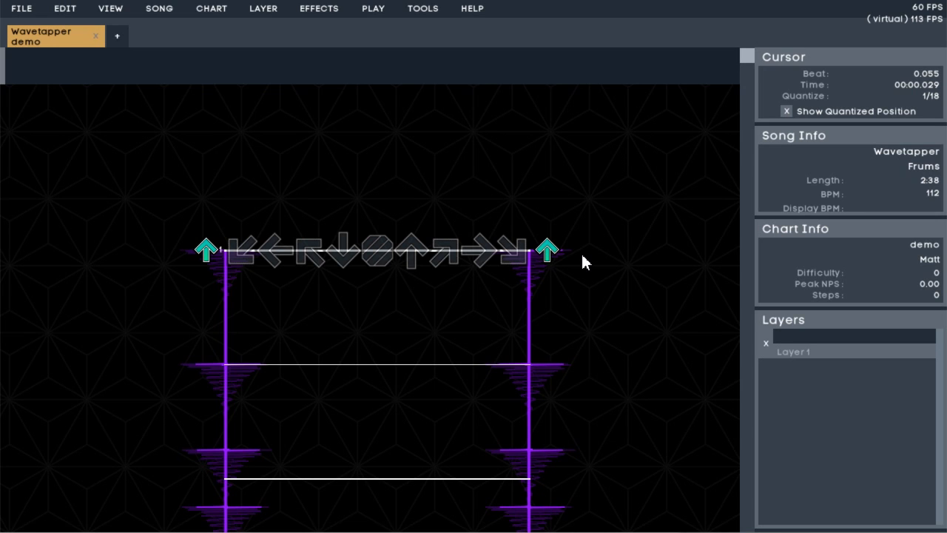
key(Down)
key(Down)
key(Down)
key(Down)
key(Down)
key(Down)
key(Down)
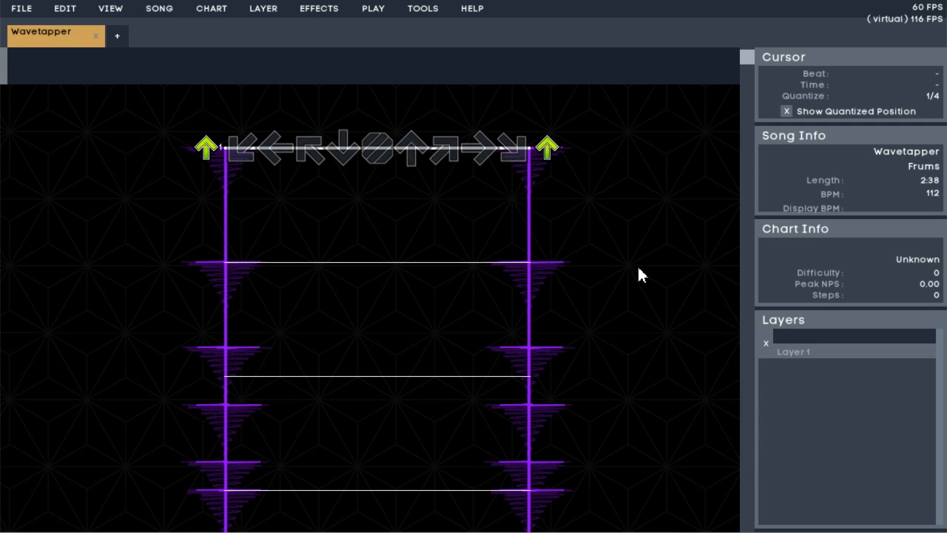
Step: Insert four consecutive up-left notes at 1/4 quantization on beats 0 to 0.75
key(Down)
key(Down)
key(3)
key(Down)
key(3)
key(Down)
key(3)
key(Down)
key(3)
key(Down)
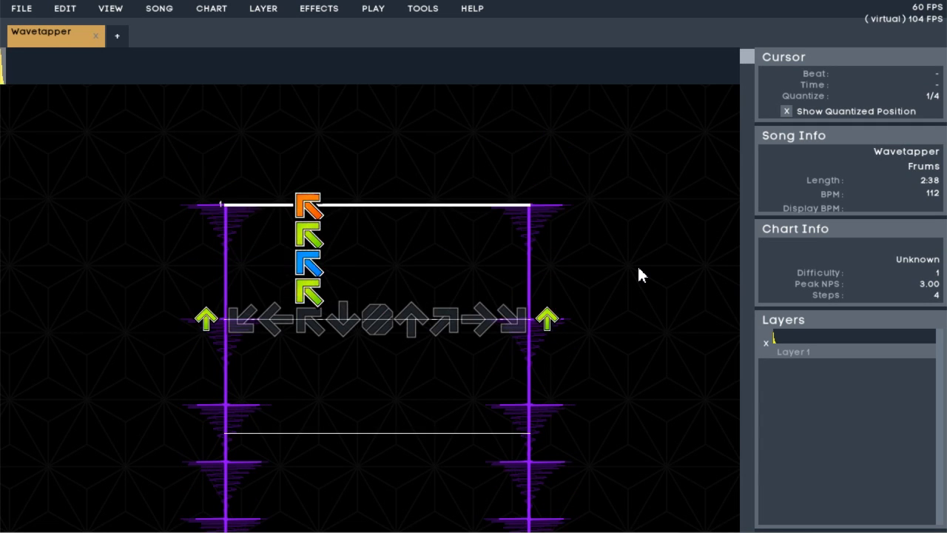
Step: Insert four consecutive down-right notes on beats 1 to 1.75
key(9)
key(Down)
key(9)
key(Down)
key(9)
key(Down)
key(9)
key(Down)
Step: Insert left, right, up, down and center notes in that order at 1/4 spacing from beat 2 to beat 3
key(2)
key(Down)
key(8)
key(Down)
key(6)
key(Down)
key(4)
key(Down)
key(5)
key(Down)
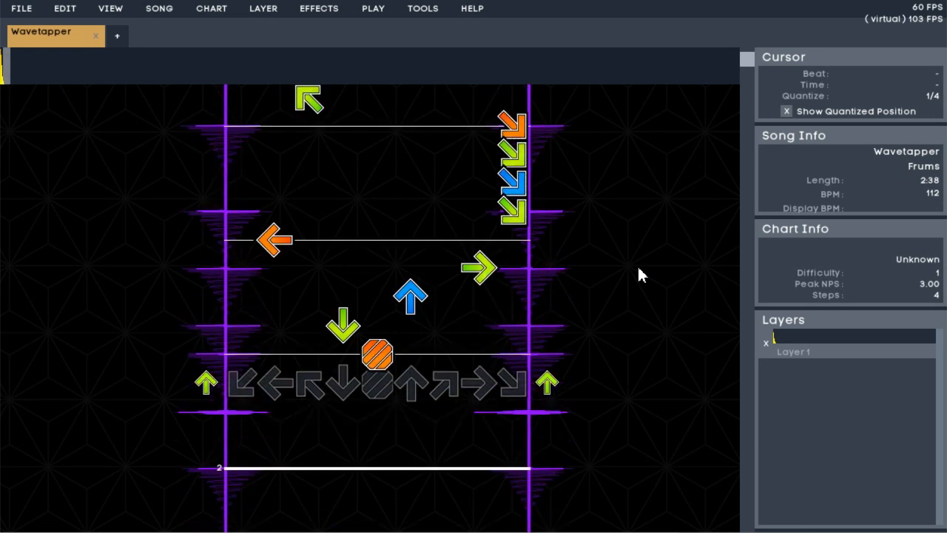
Step: Continue from beat 3.25 to 4.5 with up-right, down-left, right, left, down and up notes at 1/4 spacing
key(7)
key(Down)
key(1)
key(Down)
key(8)
key(Down)
key(2)
key(Down)
key(4)
key(Down)
key(6)
key(Down)
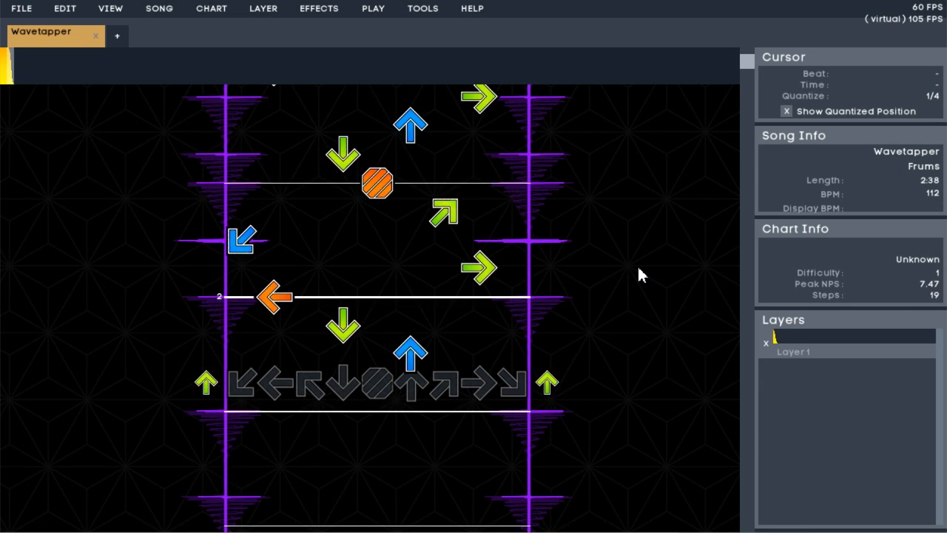
Step: Erase the last five notes one at a time, going back from beat 4.5 to beat 3.5
key(Up)
key(6)
key(Up)
key(4)
key(Up)
key(2)
key(Up)
key(8)
key(Up)
key(1)
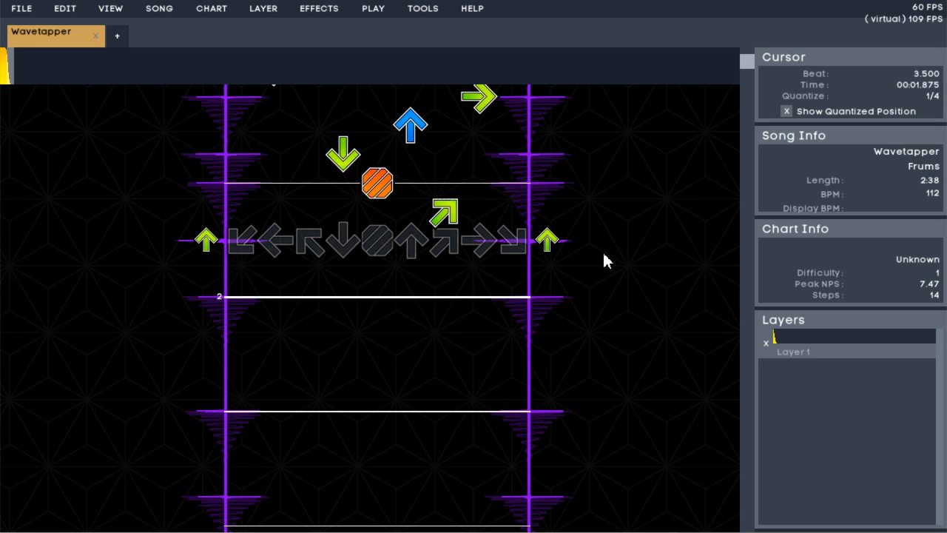
Step: Erase the four up-left notes at the start of the chart, on beats 0 to 0.75
scroll(439, 275, up, 15)
scroll(403, 272, down, 2)
key(3)
key(Down)
key(3)
key(Down)
scroll(436, 273, down, 4)
scroll(345, 220, up, 4)
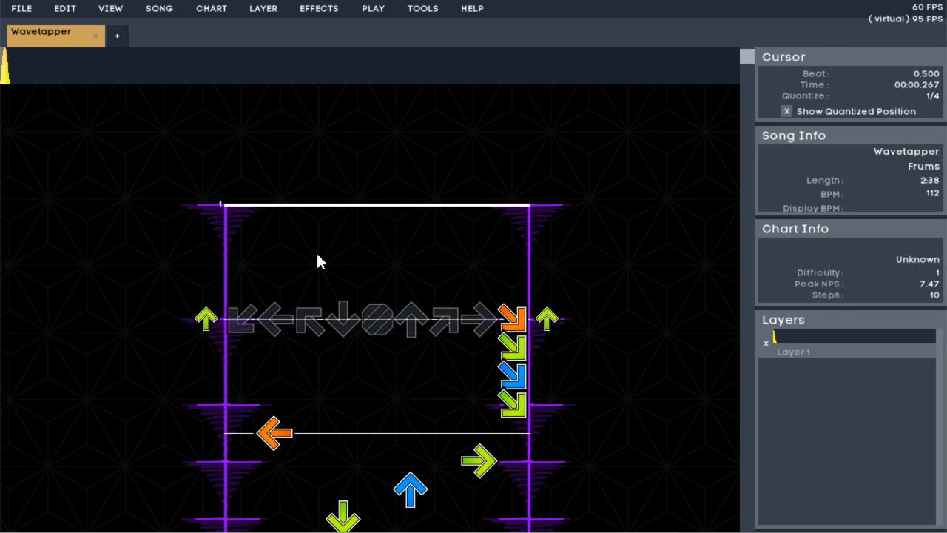
Step: Place down notes on beats 0.25 and 1.25, and left and up-right notes on beat 0.75, directly in the note field
scroll(300, 256, up, 1)
click(281, 293)
click(348, 344)
click(444, 292)
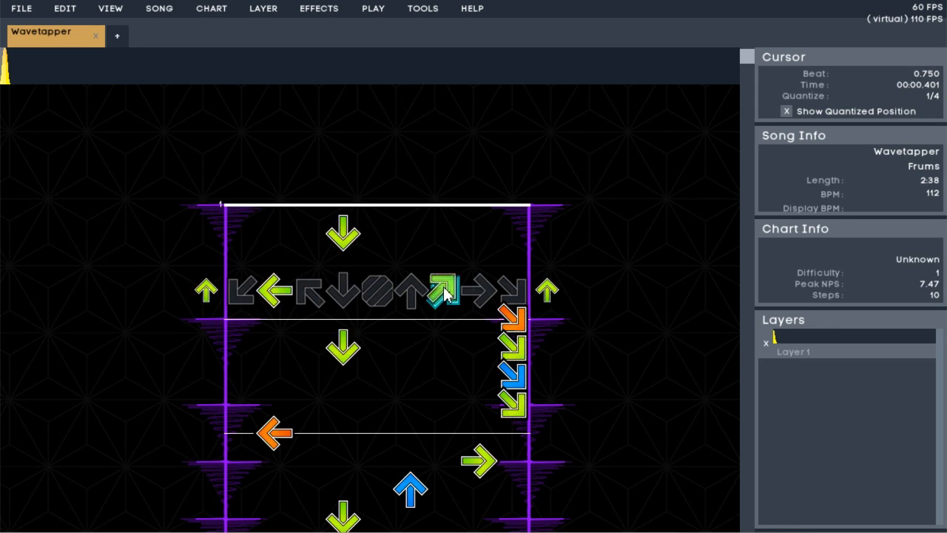
click(435, 323)
mouse_move(390, 248)
mouse_down()
mouse_move(349, 244)
mouse_move(263, 304)
mouse_move(341, 368)
mouse_move(431, 299)
mouse_move(455, 295)
mouse_move(476, 324)
mouse_move(499, 407)
mouse_move(482, 478)
mouse_move(343, 522)
mouse_move(308, 398)
mouse_up()
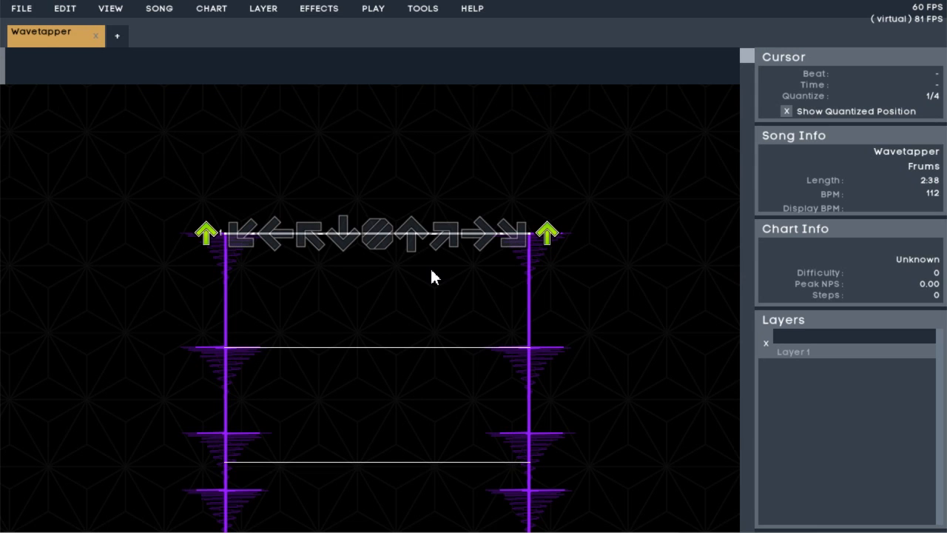
Step: With auto advance on, insert nine alternating left and right notes at 1/4 spacing from beat 0 to beat 2
key(2)
key(8)
key(2)
key(8)
key(2)
key(8)
key(2)
key(8)
key(2)
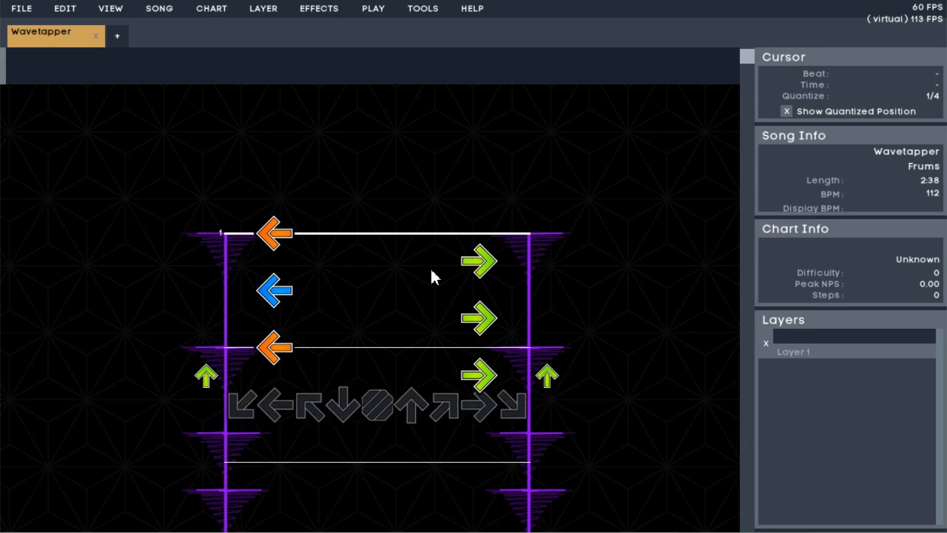
Step: Turn off auto advance and extend the note pattern from beat 2.25 to beat 4, starting with right and left notes together
click(414, 11)
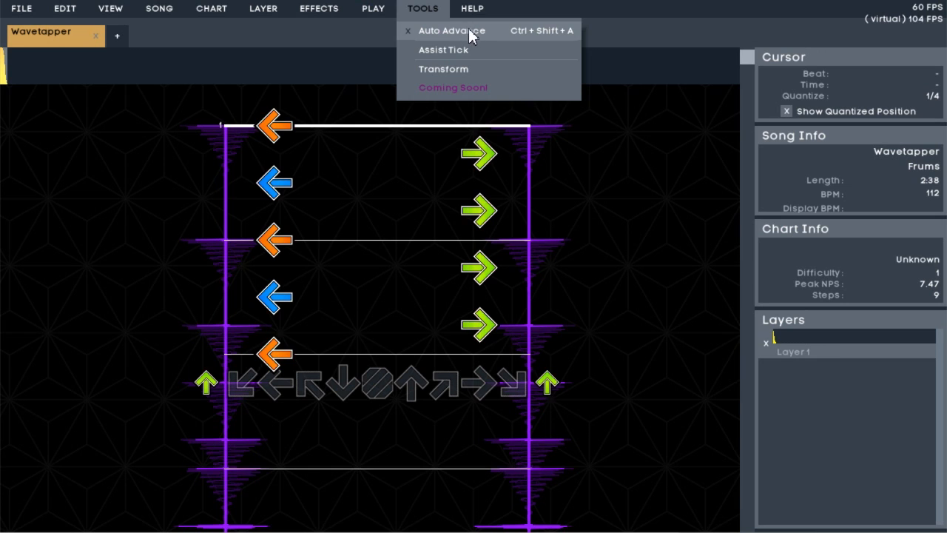
click(436, 34)
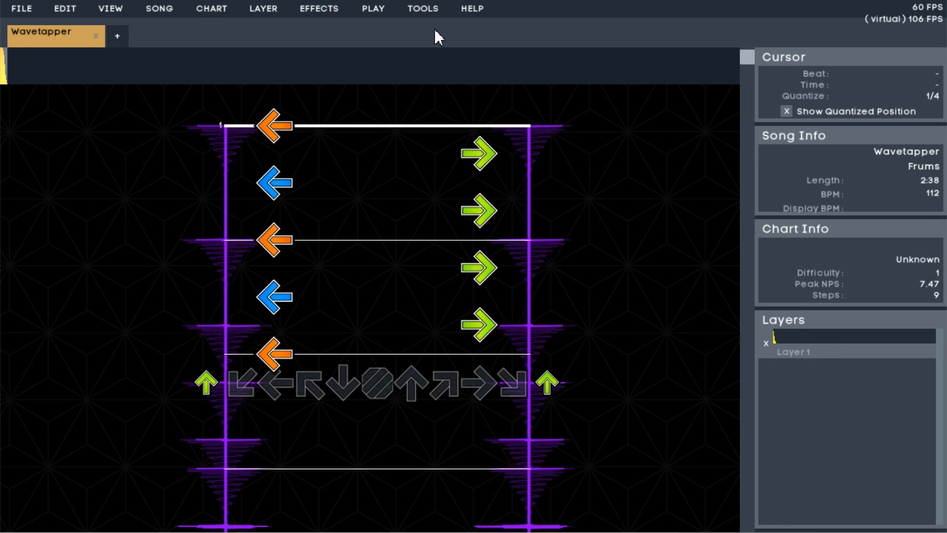
key(2)
key(5)
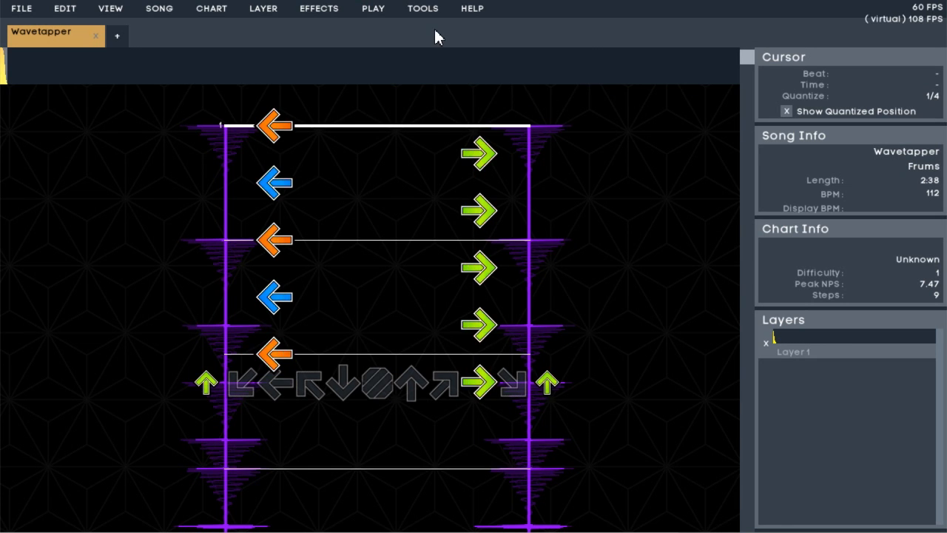
scroll(436, 37, down, 2)
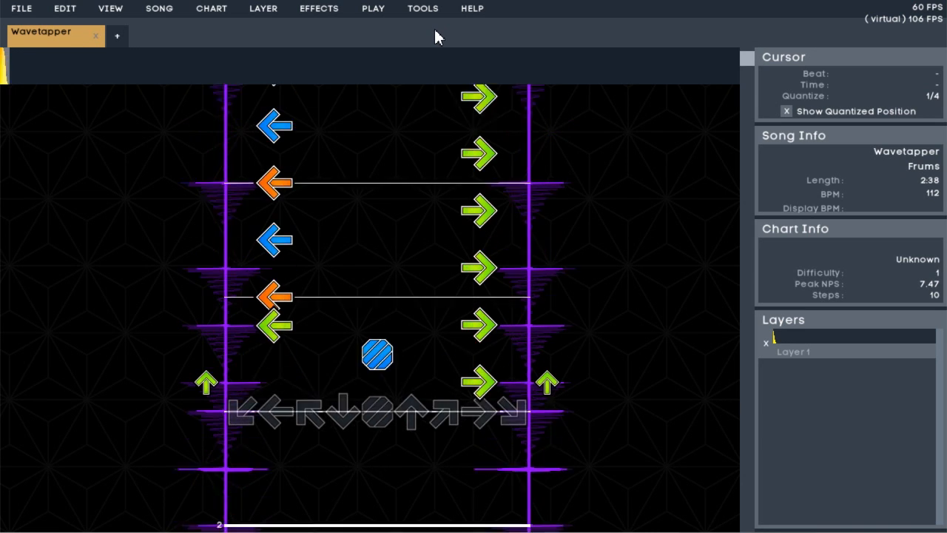
scroll(558, 413, up, 1)
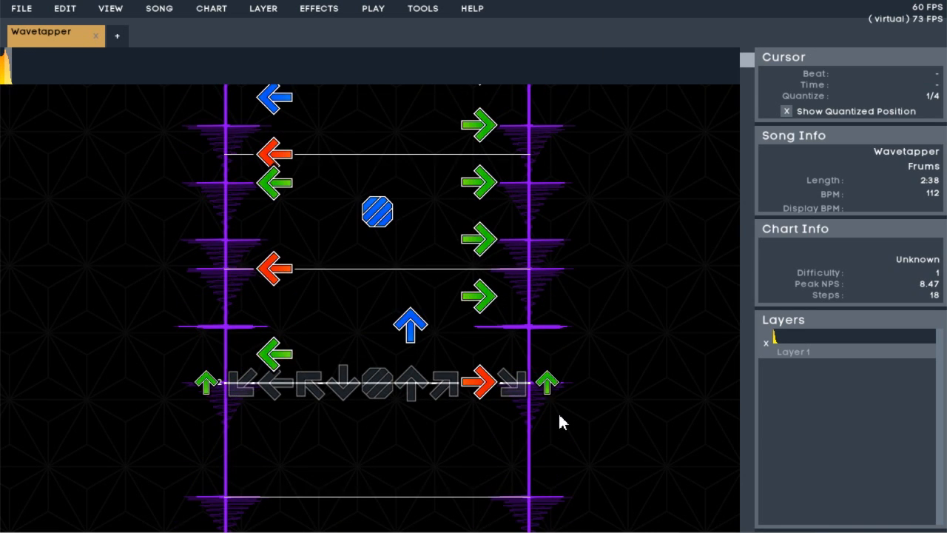
Step: Undo and redo the notes from beat 3 to beat 4, and review the chart's edit history
key(space)
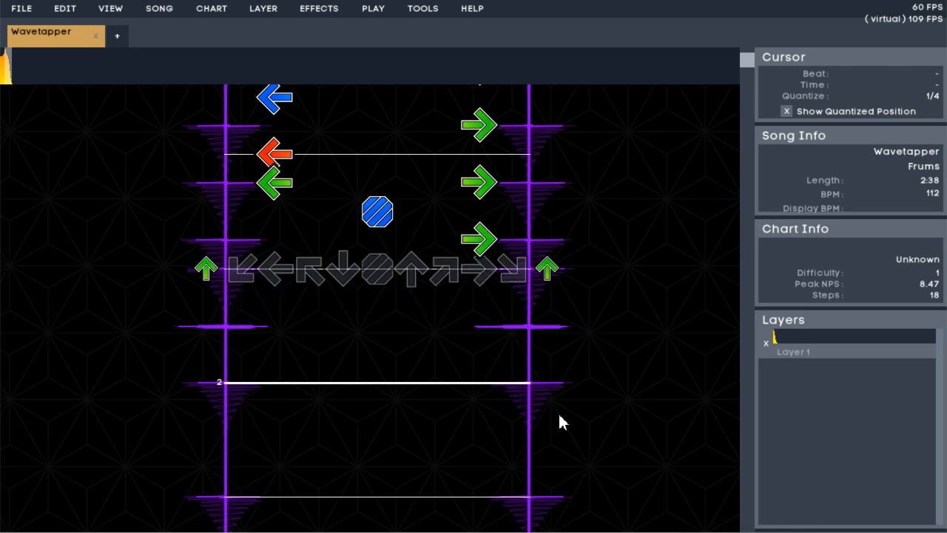
key(space)
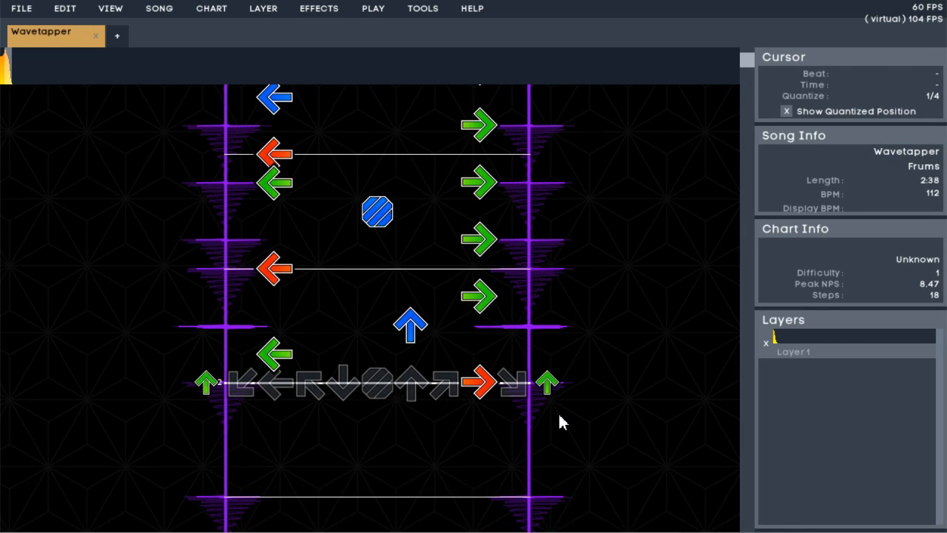
click(212, 8)
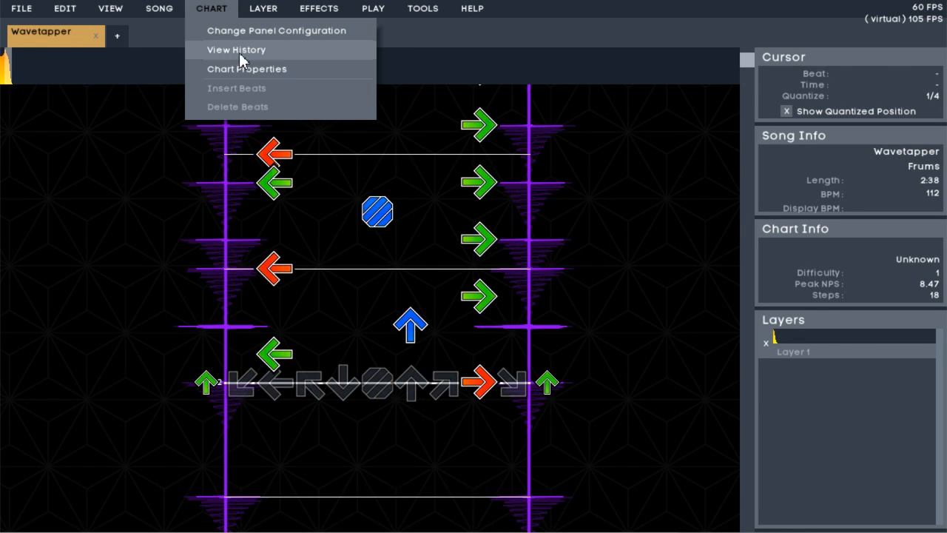
click(273, 49)
scroll(625, 237, up, 5)
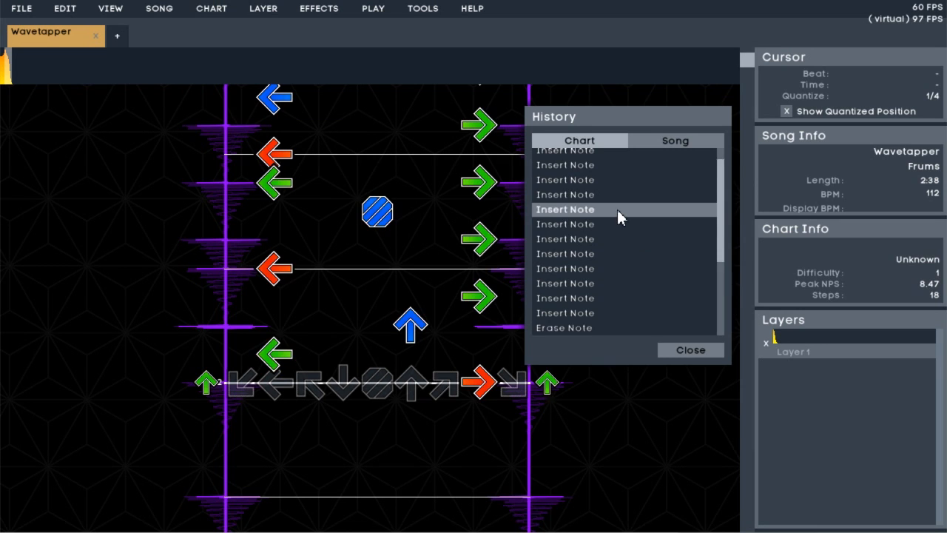
Step: Revert the chart to several earlier note edits in its history and return it to the latest entry
click(611, 175)
click(608, 234)
scroll(590, 279, down, 2)
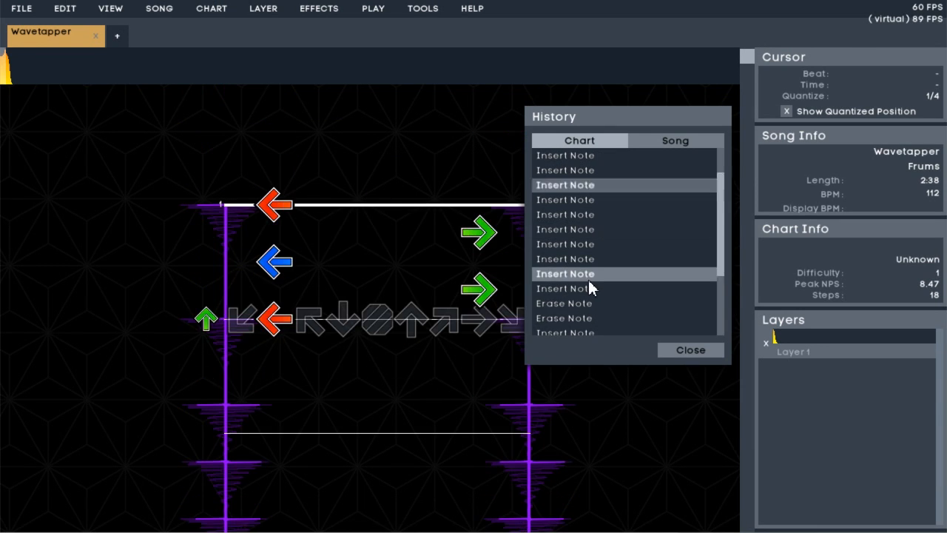
click(589, 280)
scroll(591, 292, down, 2)
click(602, 299)
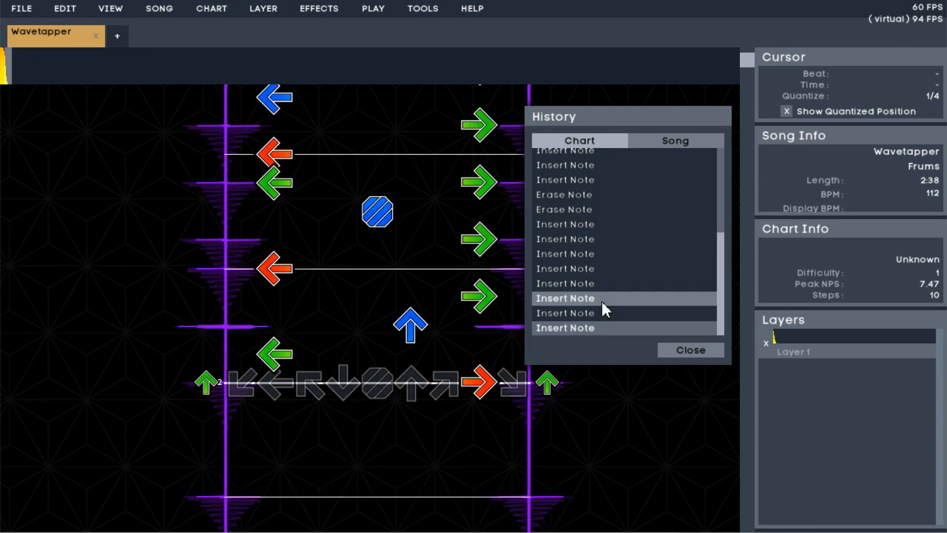
Step: Step through the song history's breakpoint edits, return to the final Erase BreakPoint entry, and close the history
click(702, 142)
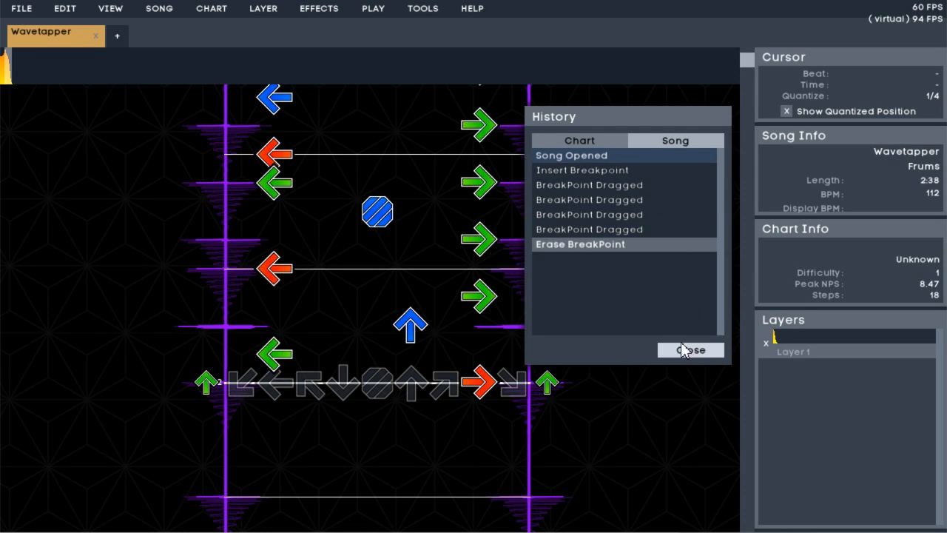
click(592, 171)
click(610, 185)
click(611, 199)
click(603, 229)
click(599, 247)
click(629, 231)
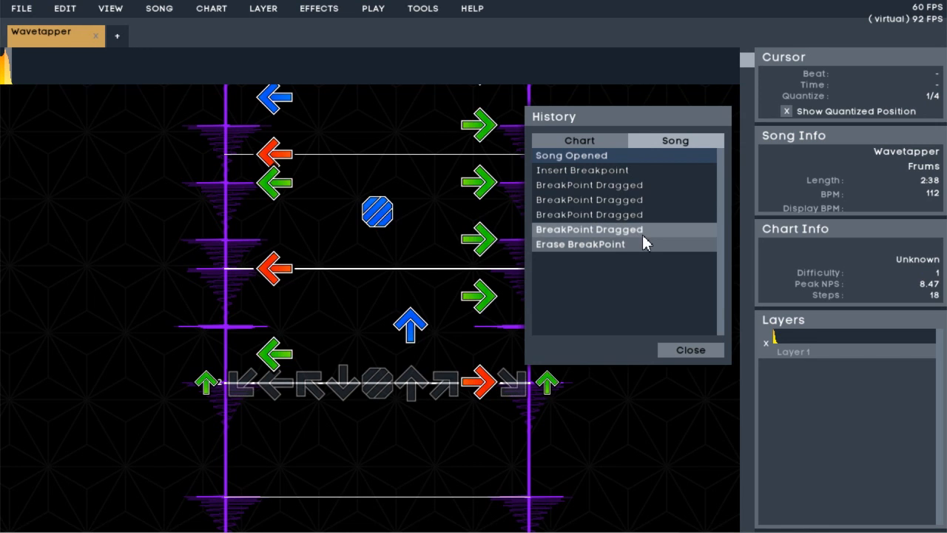
click(644, 243)
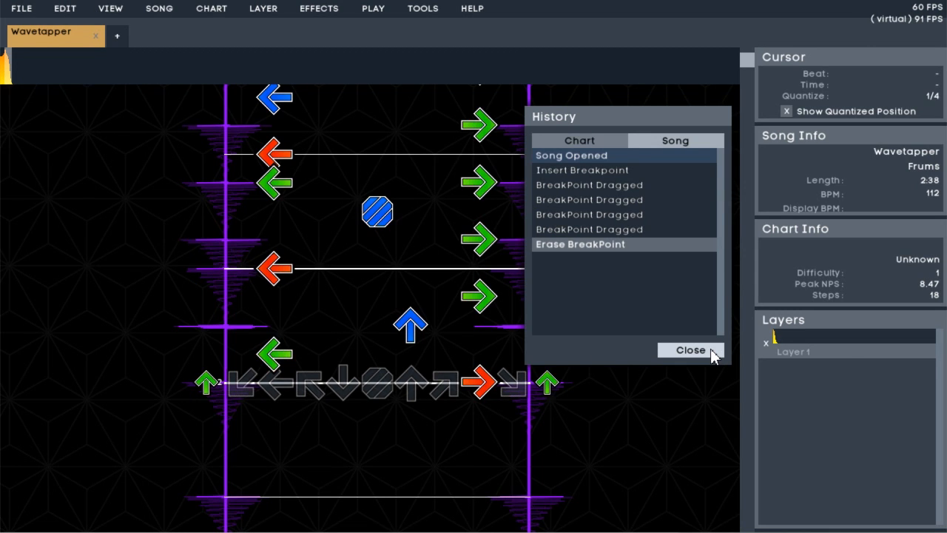
click(690, 350)
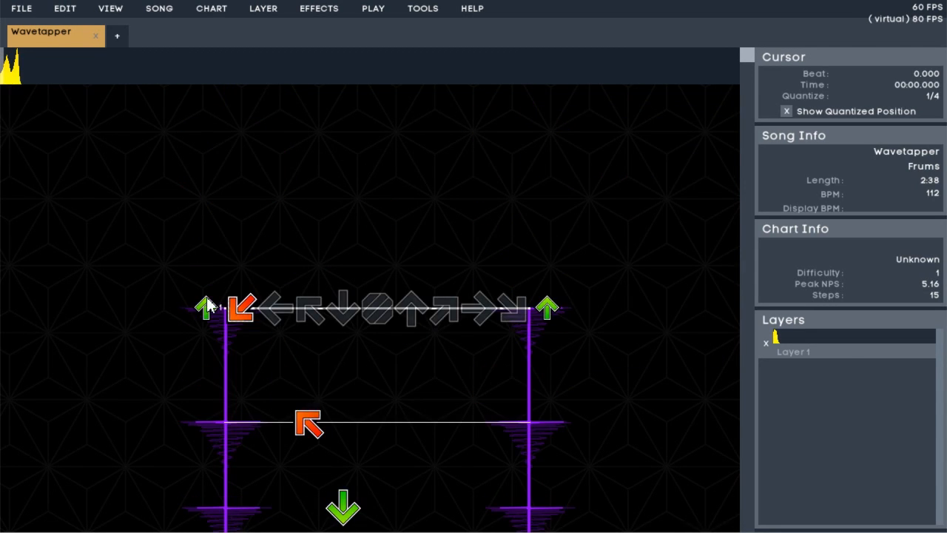
Step: Cut all notes from beat 0 to beat 7.5 and paste them starting at beat 8
drag(178, 241, 553, 428)
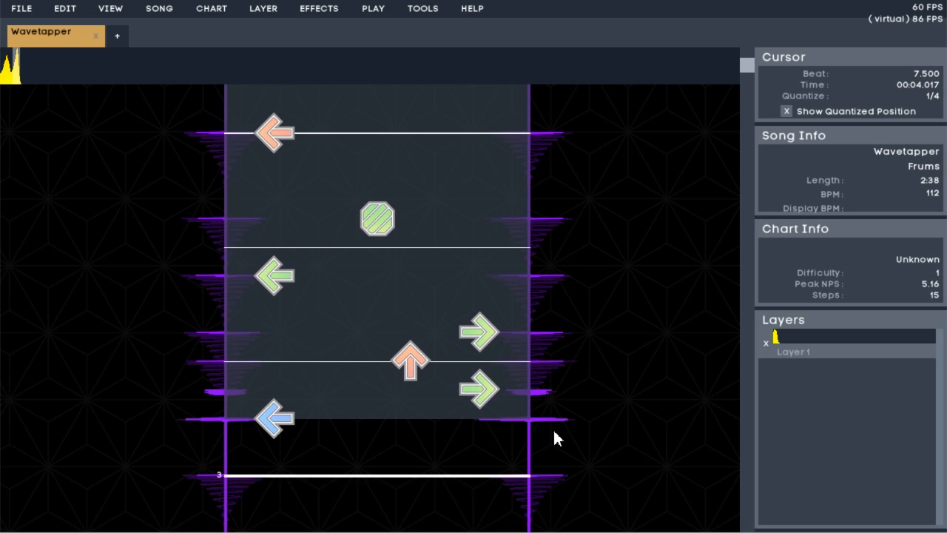
key(Delete)
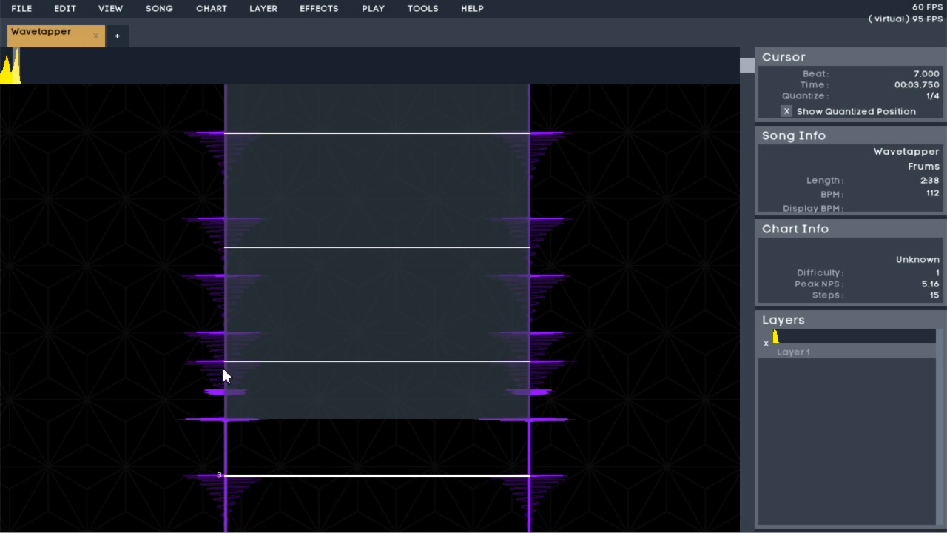
scroll(250, 380, down, 1)
scroll(252, 392, down, 3)
key(ctrl+z)
Step: Place the cut notes again with Paste On Click, starting in the down column at beat 16
scroll(286, 338, down, 20)
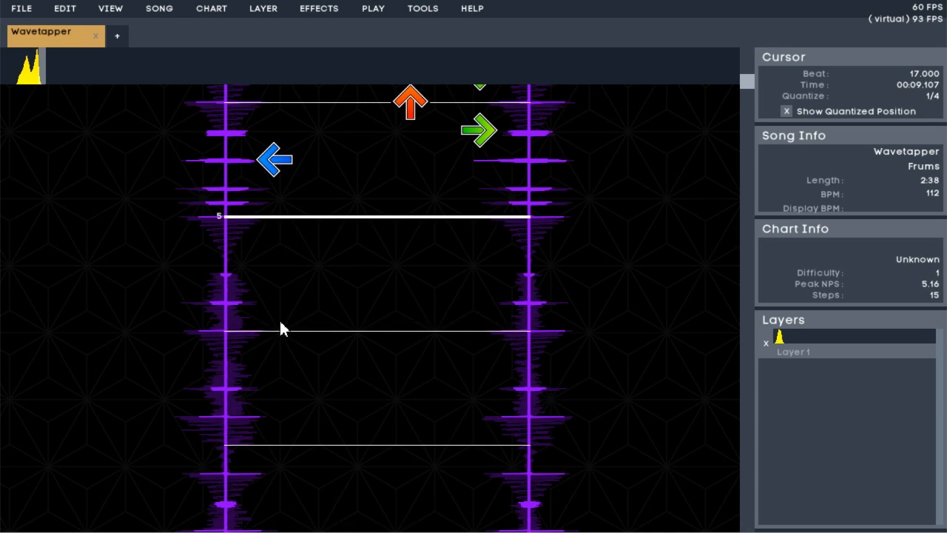
scroll(321, 252, down, 1)
scroll(321, 251, down, 5)
scroll(292, 179, up, 6)
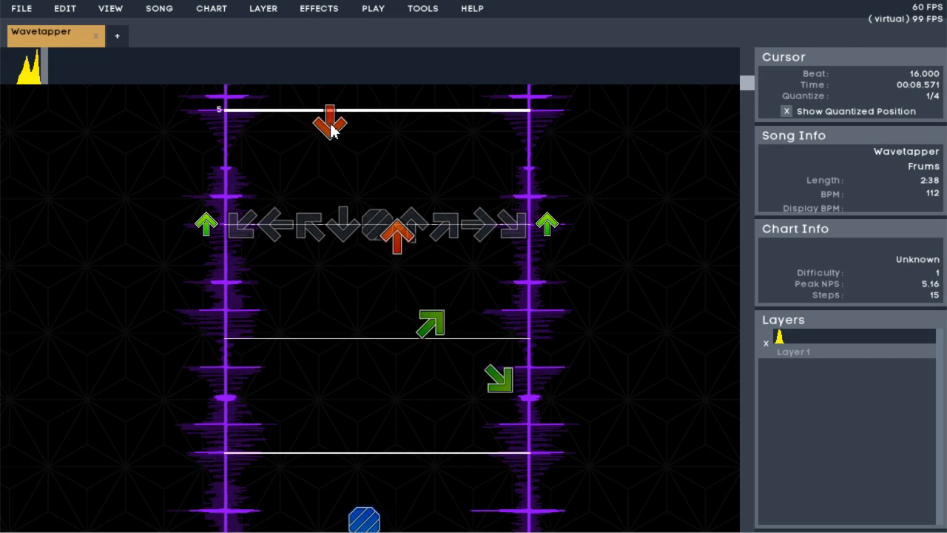
click(331, 124)
Step: Select the up-left to up-right columns from beat 16.25 to 19.5, and add all columns from beat 21 to 22
drag(324, 253, 453, 422)
scroll(454, 383, down, 7)
scroll(488, 433, down, 7)
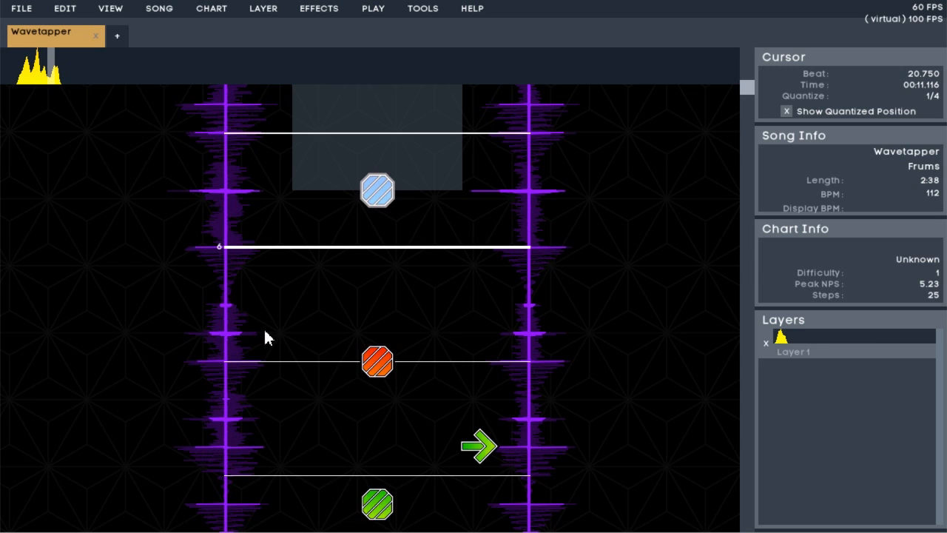
drag(214, 356, 551, 482)
scroll(576, 368, down, 4)
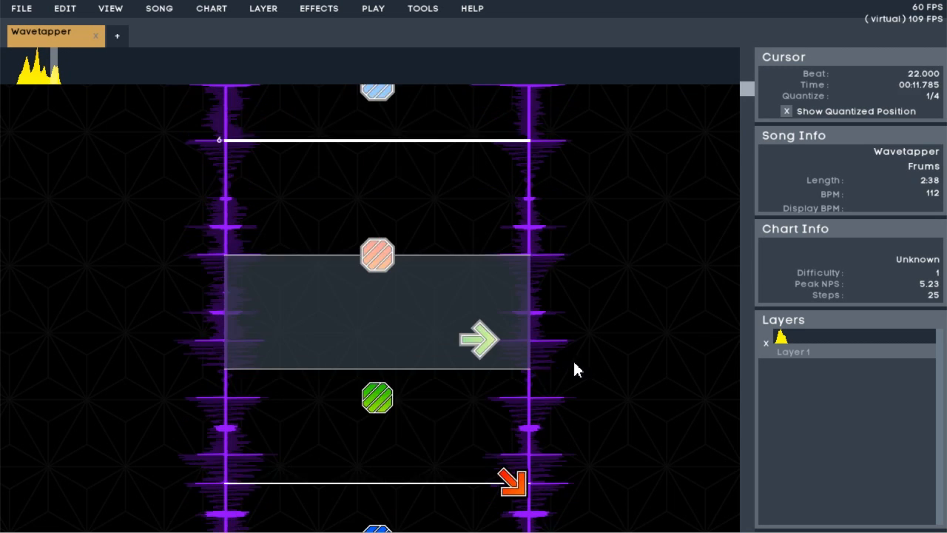
Step: Add the down-right note on beat 23 and the center notes on beats 23.5 and 22.25 to the selection
scroll(460, 397, down, 4)
ctrl+click(511, 381)
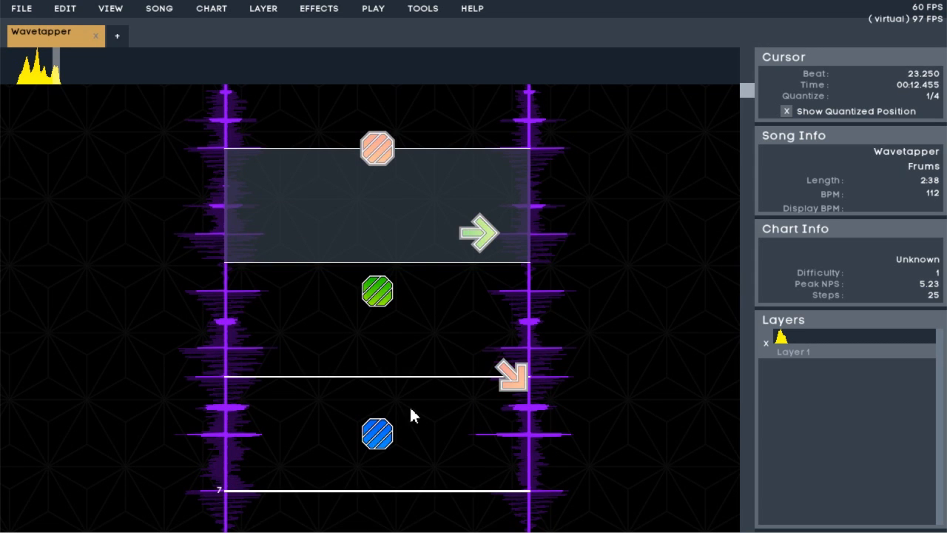
ctrl+click(373, 434)
ctrl+click(369, 319)
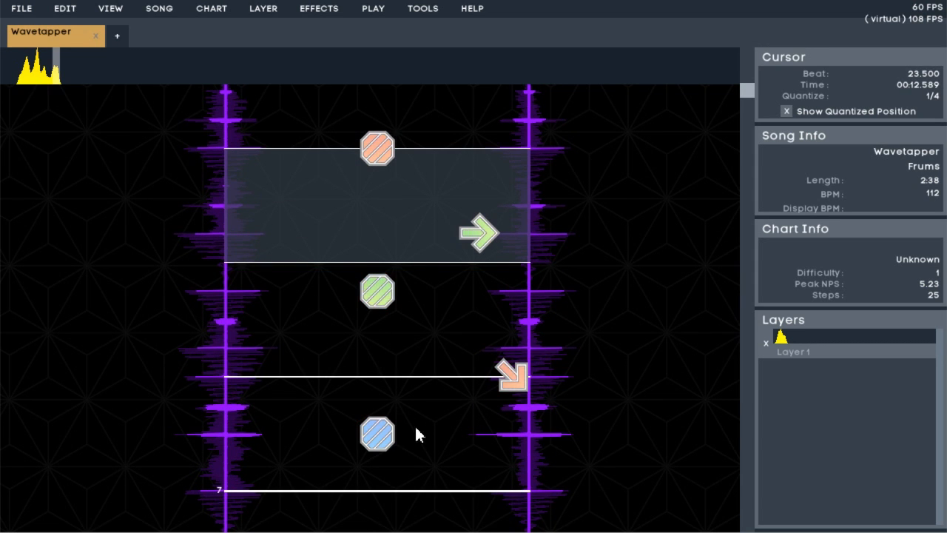
Step: Deselect the up note on beat 17 and the up-right note on beat 17.75, and undo the paste operations
scroll(437, 416, up, 10)
scroll(488, 370, up, 10)
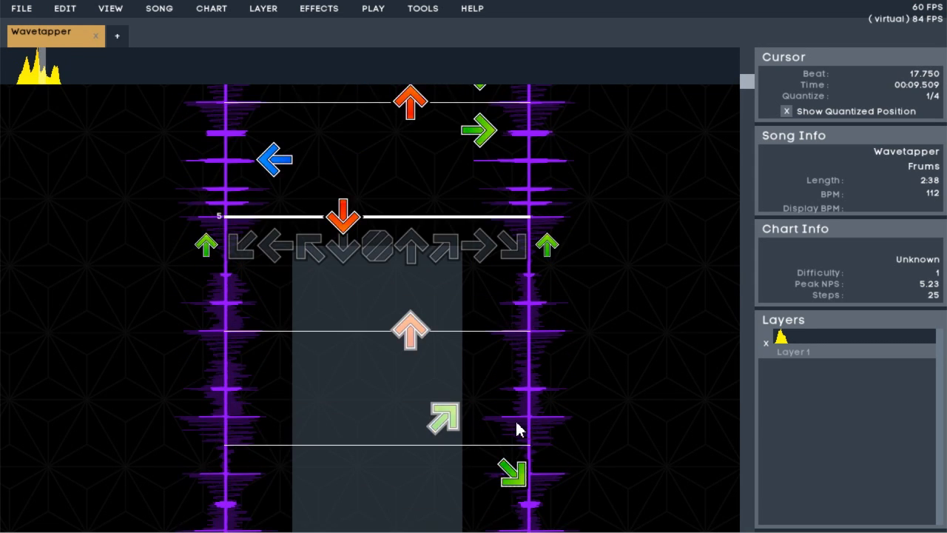
scroll(518, 429, down, 8)
scroll(400, 292, up, 3)
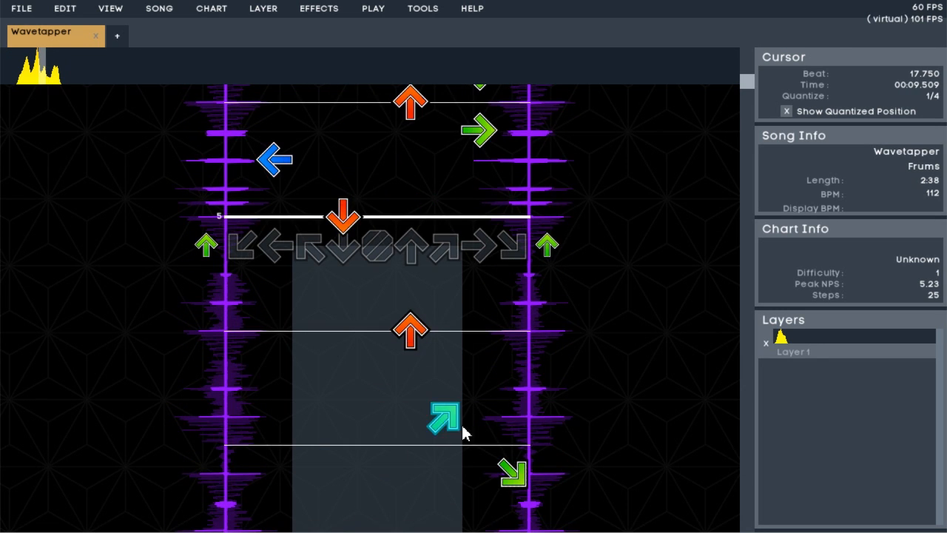
scroll(518, 403, down, 2)
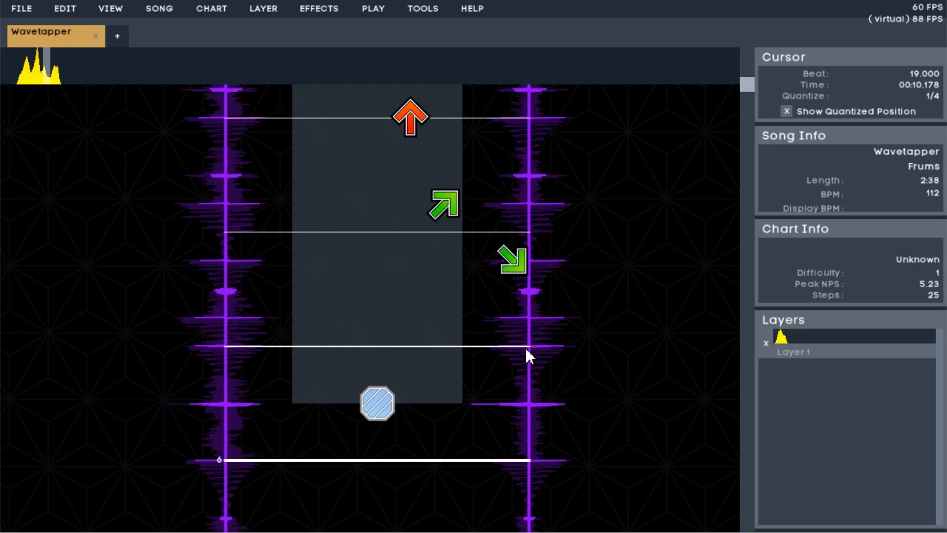
key(ctrl+z)
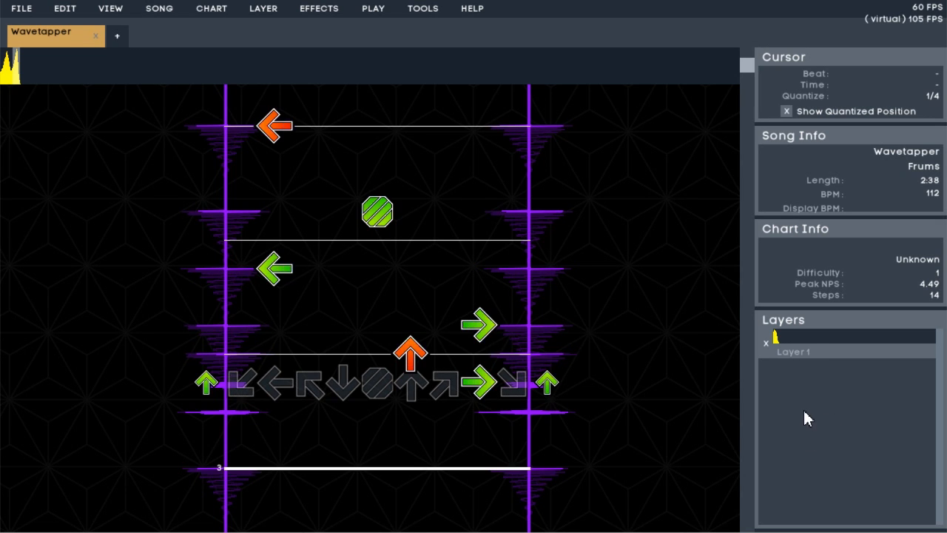
Step: Add a new empty layer above Layer 1 and make Layer 1 active again
right_click(794, 391)
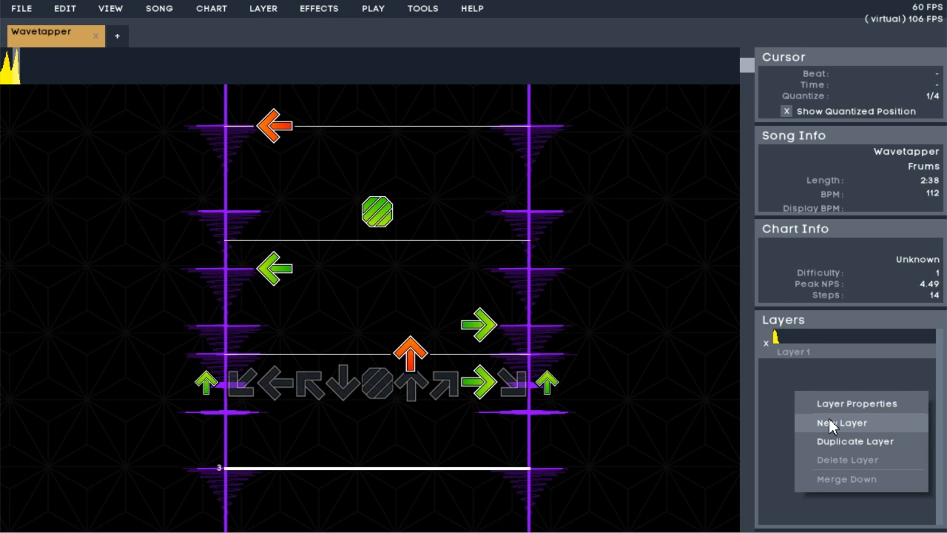
click(829, 418)
click(262, 9)
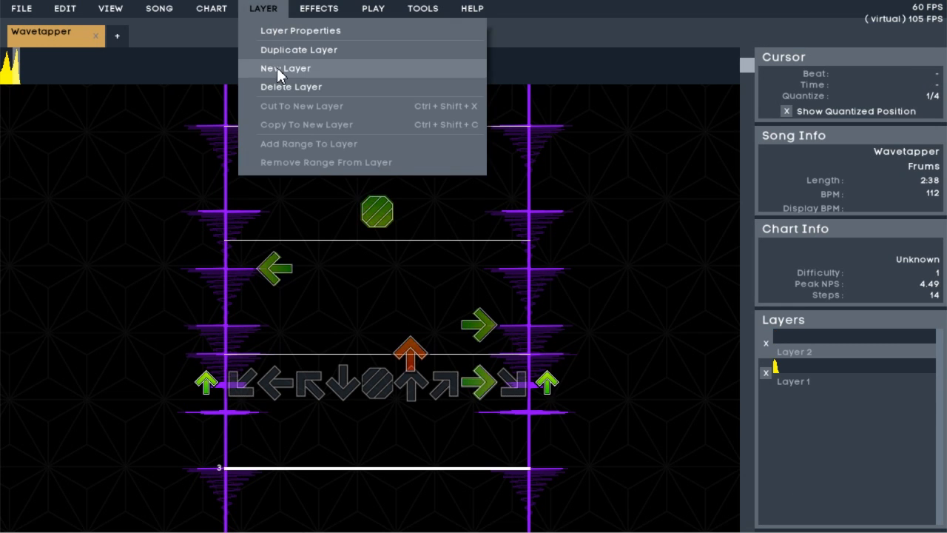
click(560, 299)
click(767, 370)
Step: Select the Layer 1 notes from beat 5 to beat 7.75 and review the layer commands available for them
drag(197, 120, 612, 461)
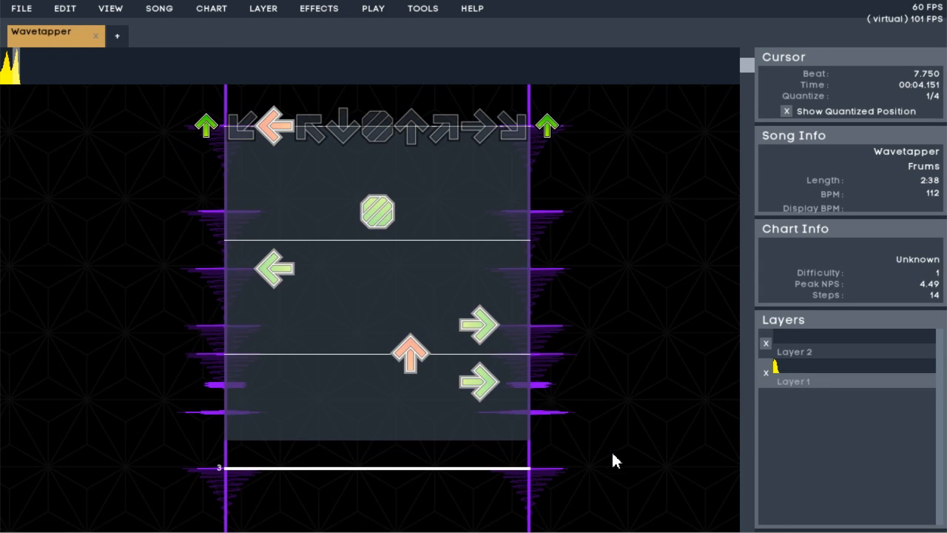
right_click(415, 286)
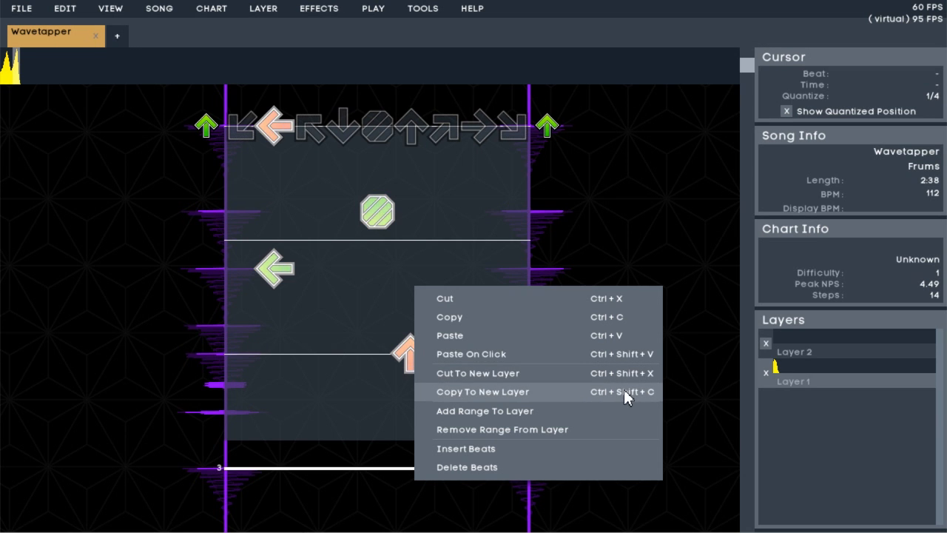
click(699, 372)
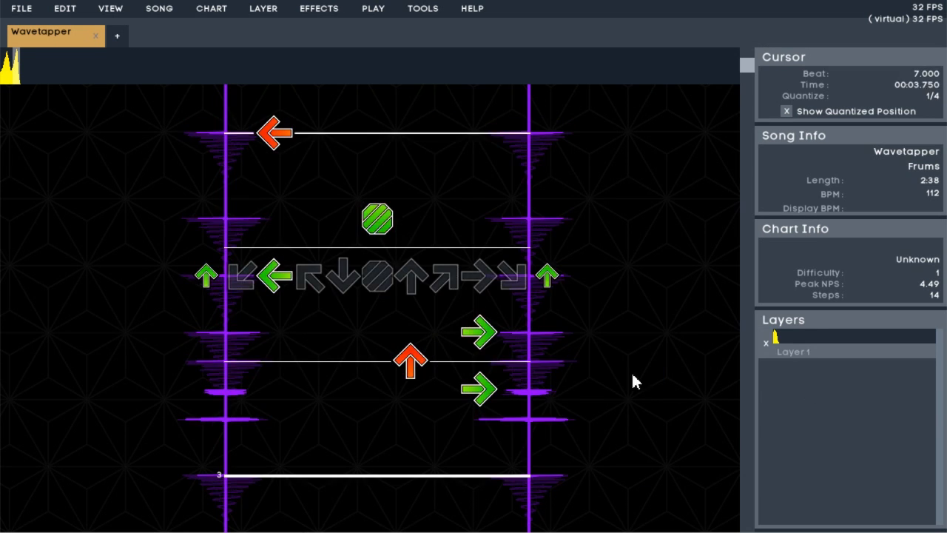
Step: Duplicate Layer 1 and examine how the overlapping notes are marked in the note field
right_click(816, 343)
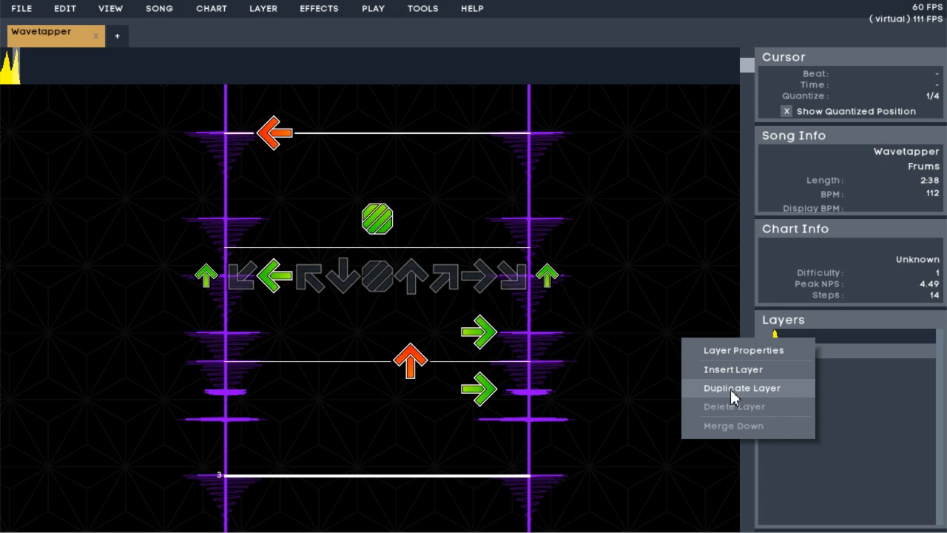
click(797, 390)
scroll(569, 385, up, 1)
scroll(620, 436, down, 1)
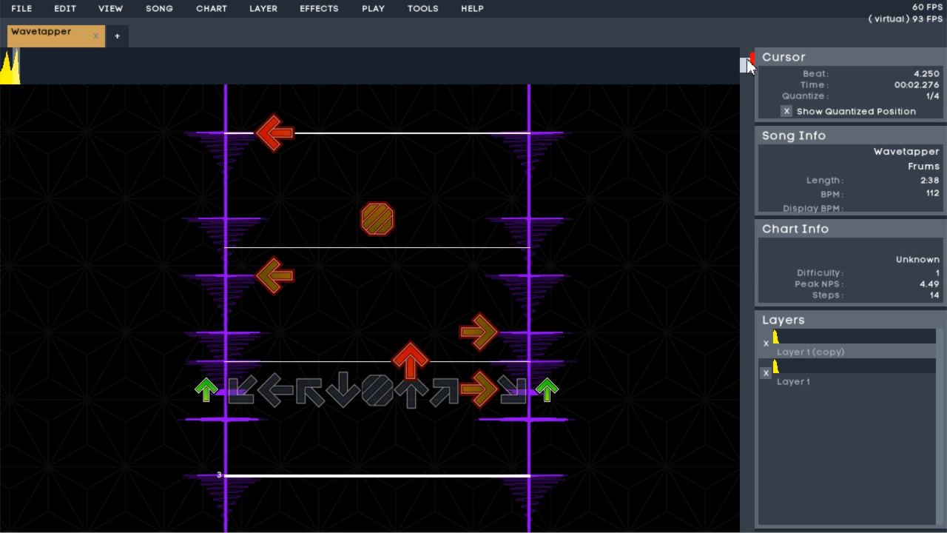
scroll(563, 268, down, 1)
scroll(591, 366, down, 1)
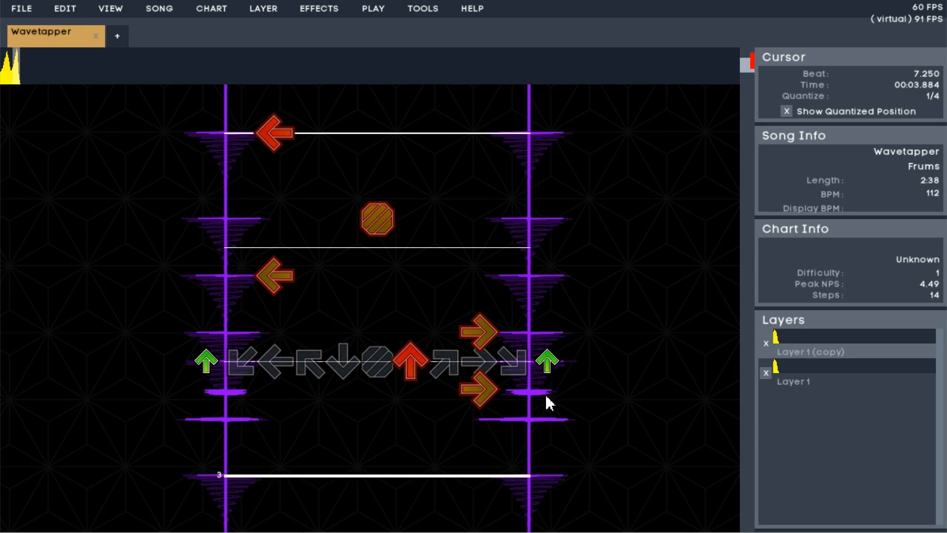
scroll(544, 437, up, 1)
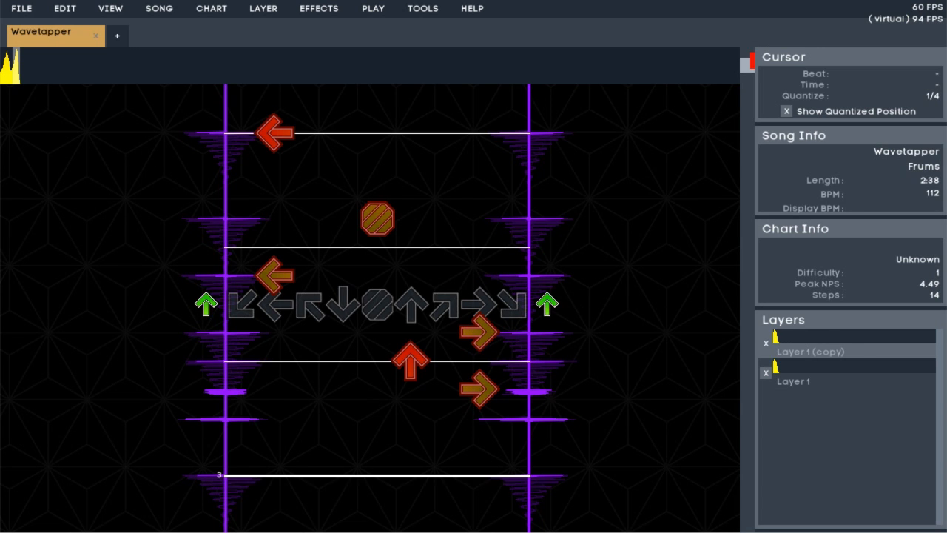
Step: Mark the duplicated layer as fake in its properties, and undo that change and the duplication
right_click(809, 341)
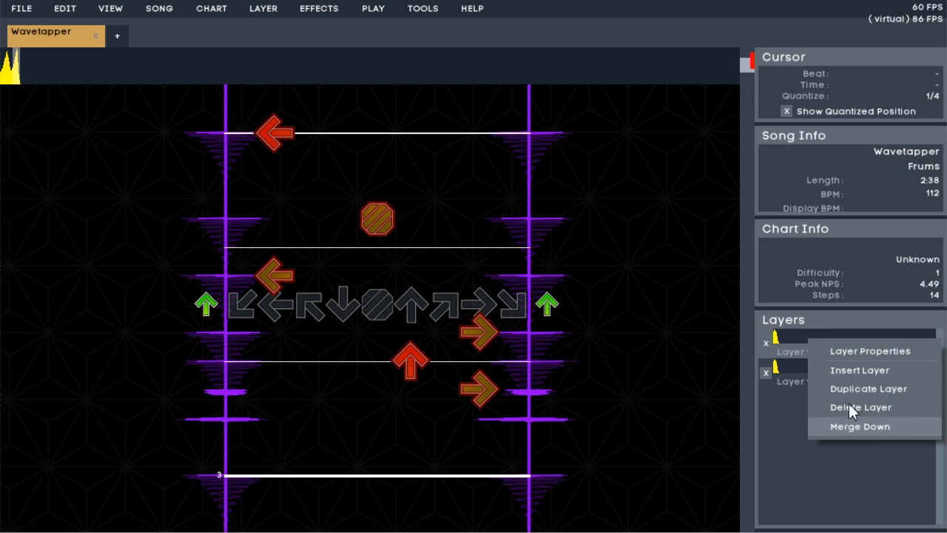
click(870, 359)
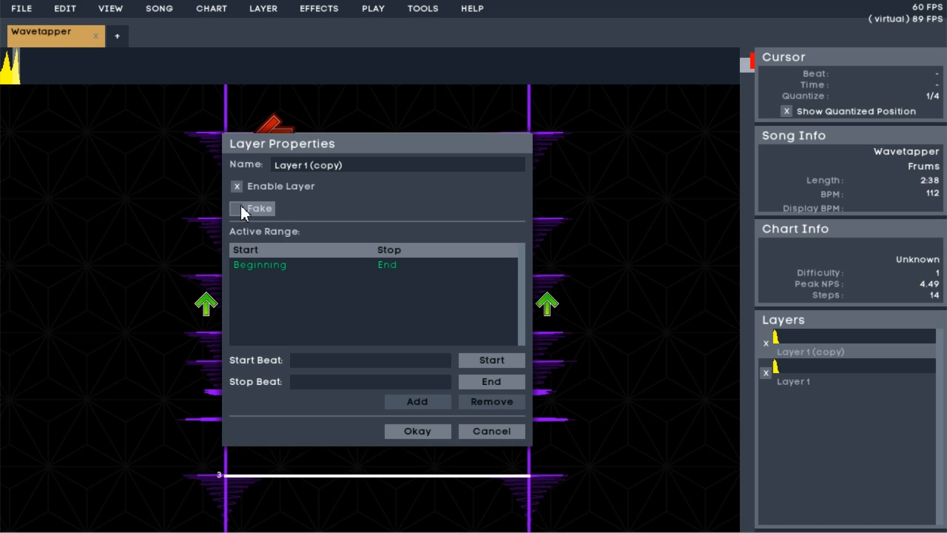
click(431, 425)
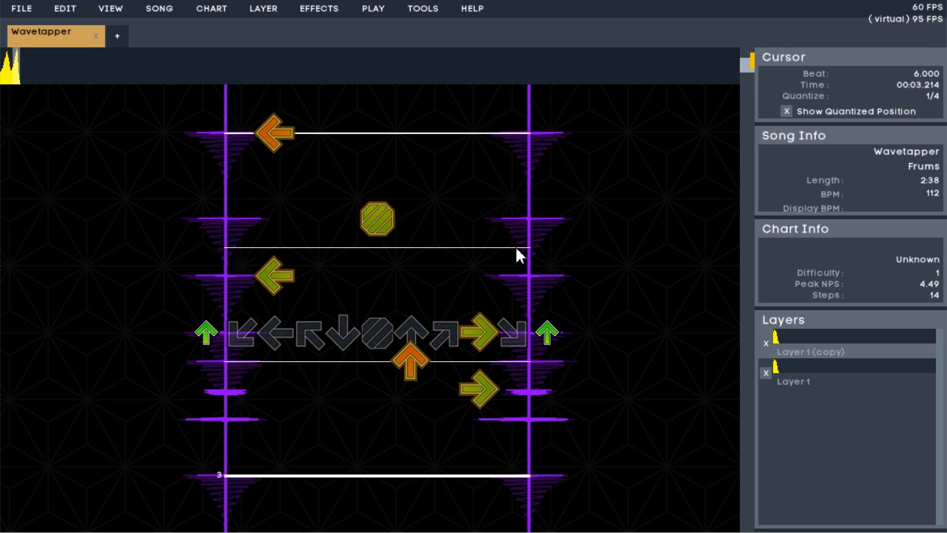
key(ctrl+z)
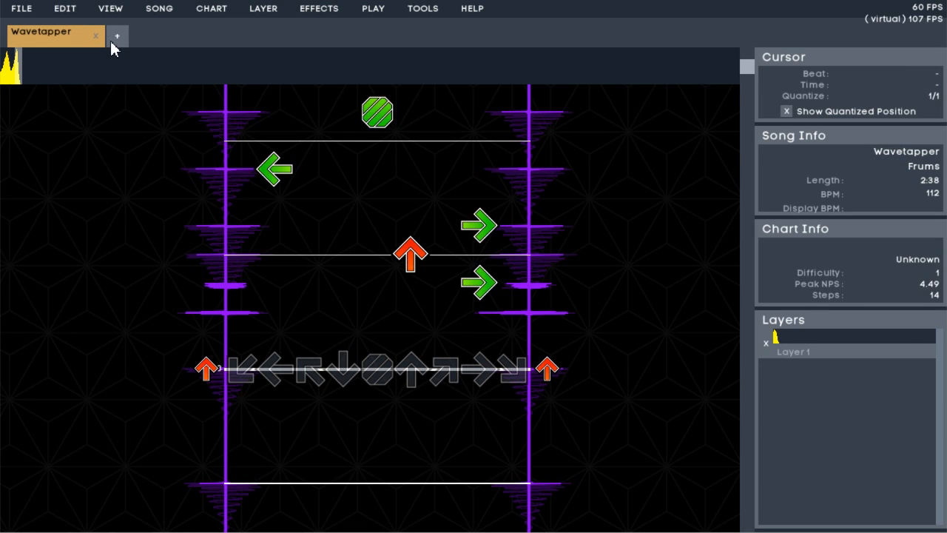
Step: Open the chart list of the song Aerostorm in the Cool songs pack
click(26, 14)
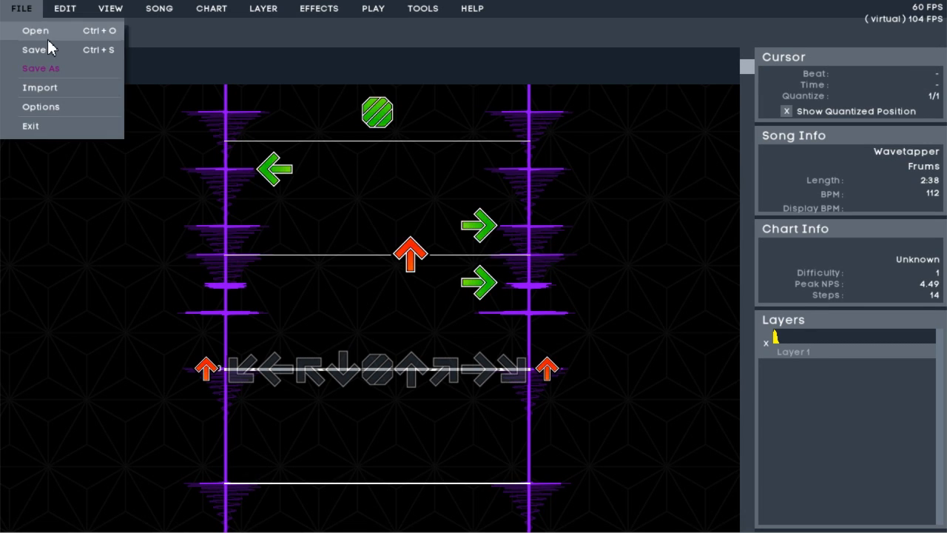
click(24, 34)
click(213, 105)
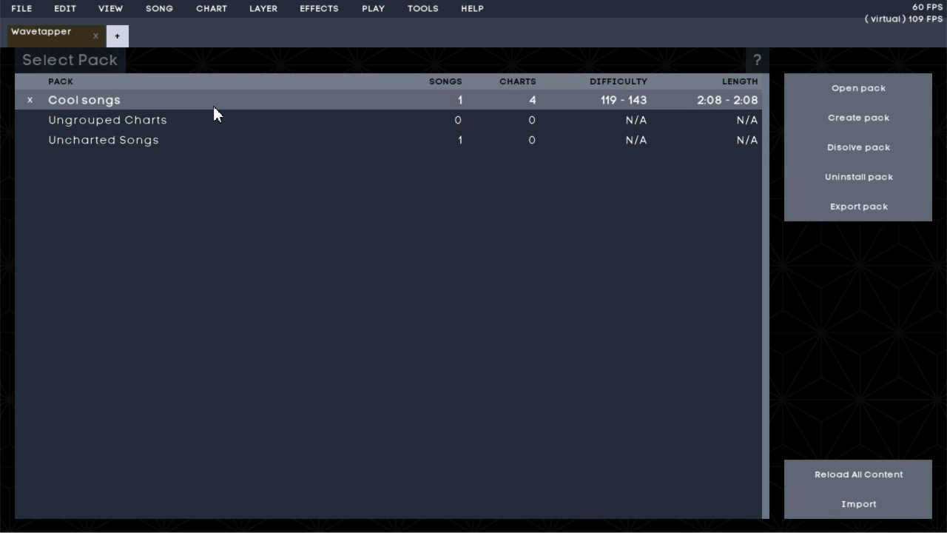
click(213, 106)
click(212, 103)
click(212, 103)
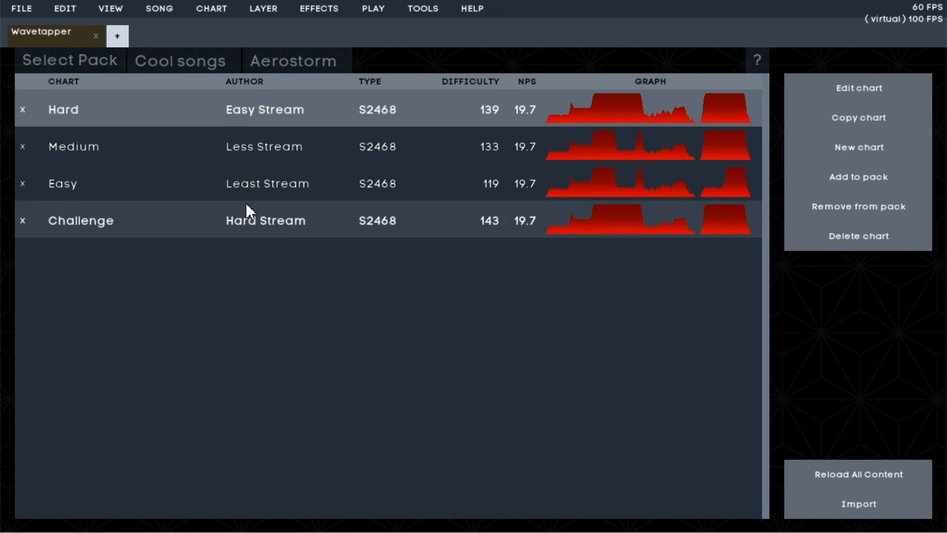
Step: Open the Hard, Challenge and Medium charts of Aerostorm together for editing
ctrl+click(249, 217)
ctrl+click(293, 151)
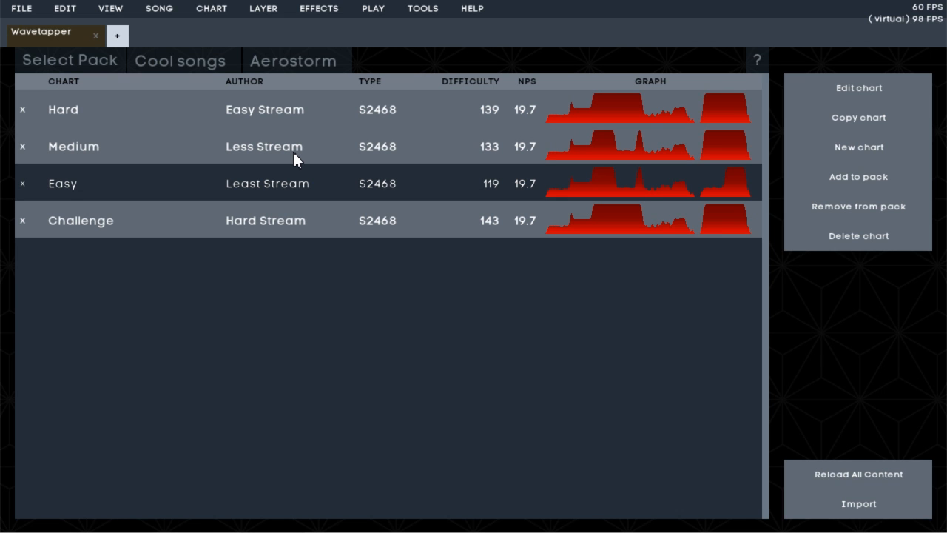
key(Return)
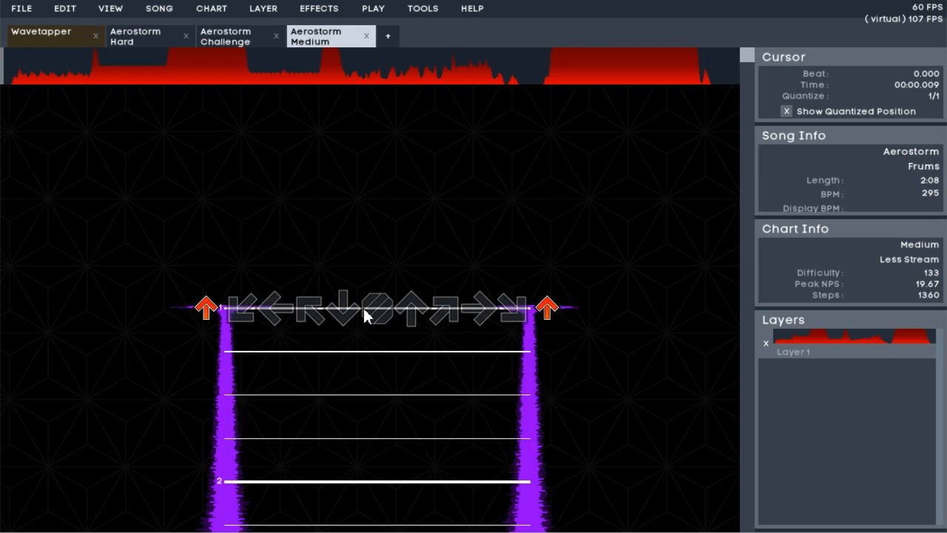
Step: Delete a block of notes in the Aerostorm Medium chart, ending at measure 7
scroll(364, 307, down, 12)
scroll(602, 423, down, 12)
drag(182, 207, 543, 400)
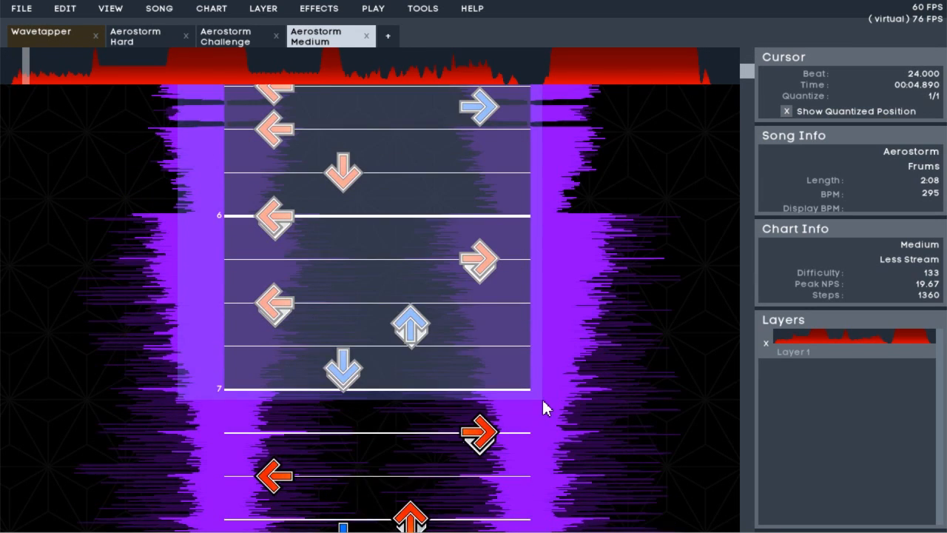
key(Delete)
Step: Look over the open Aerostorm Hard and Challenge charts, and return to the Wavetapper chart
click(147, 37)
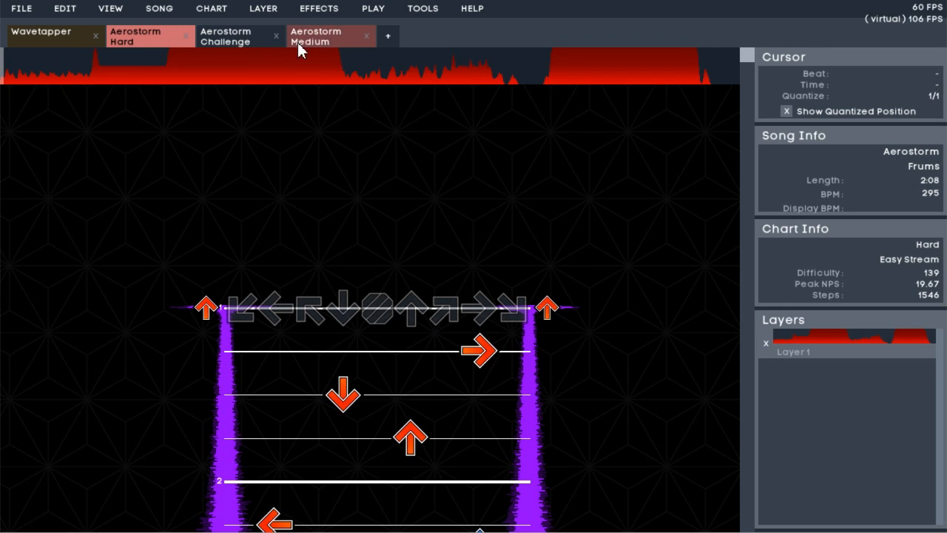
mouse_move(244, 41)
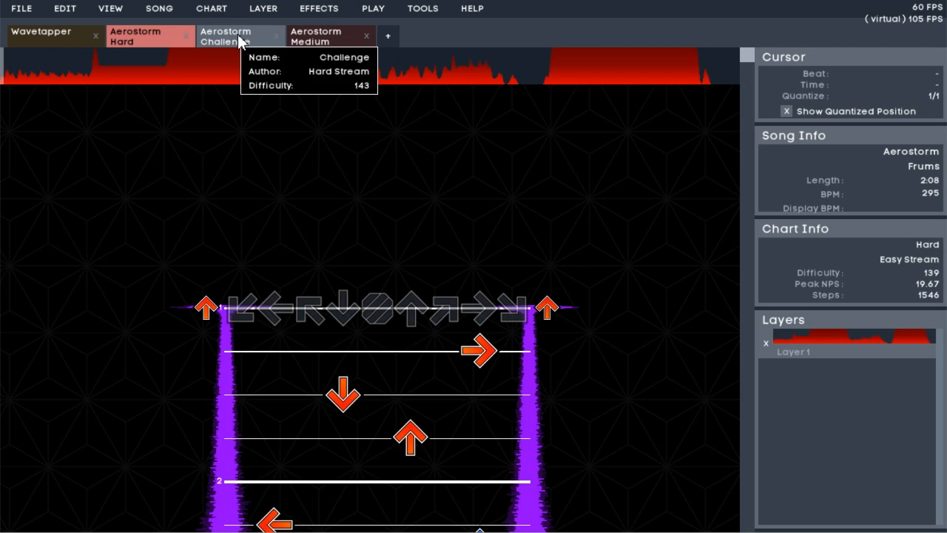
click(43, 37)
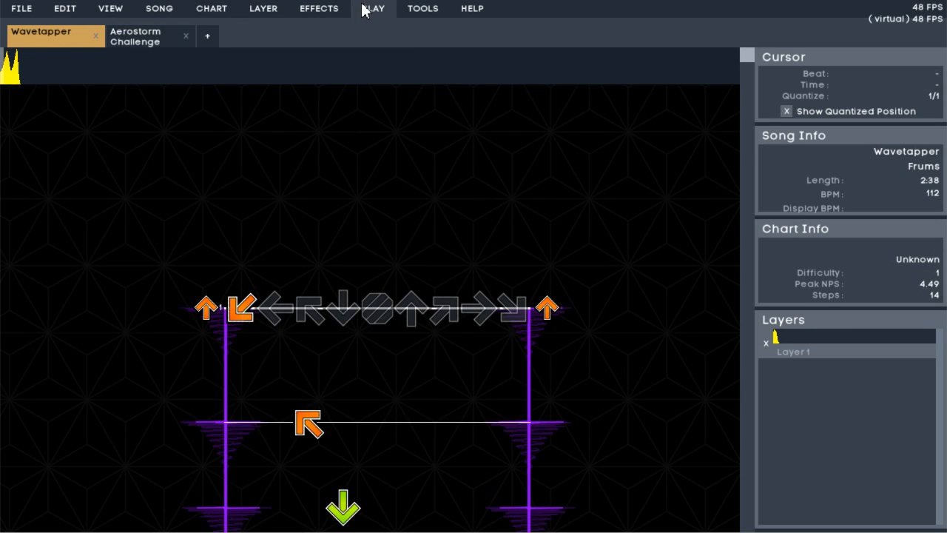
Step: Review the available playback commands and select the opening Wavetapper notes up to beat 6
click(374, 14)
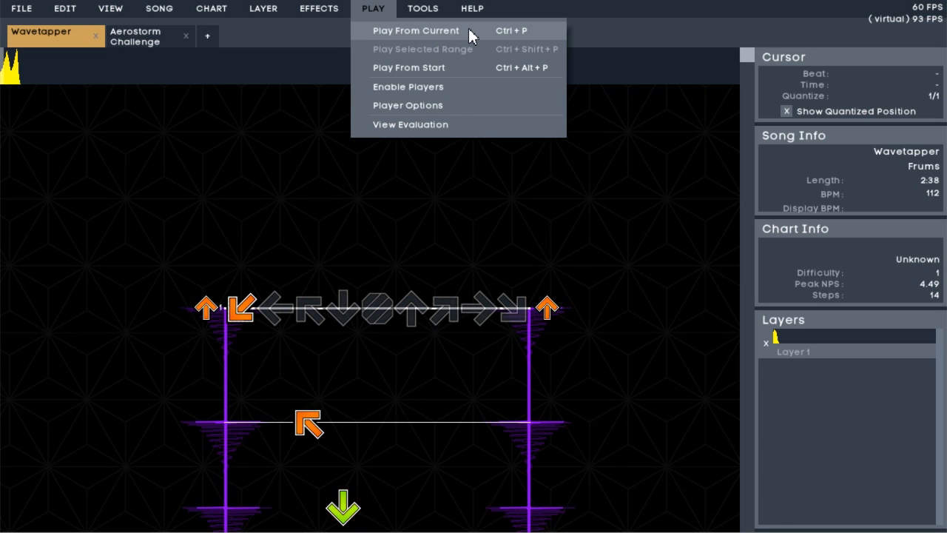
click(459, 67)
drag(544, 425, 532, 424)
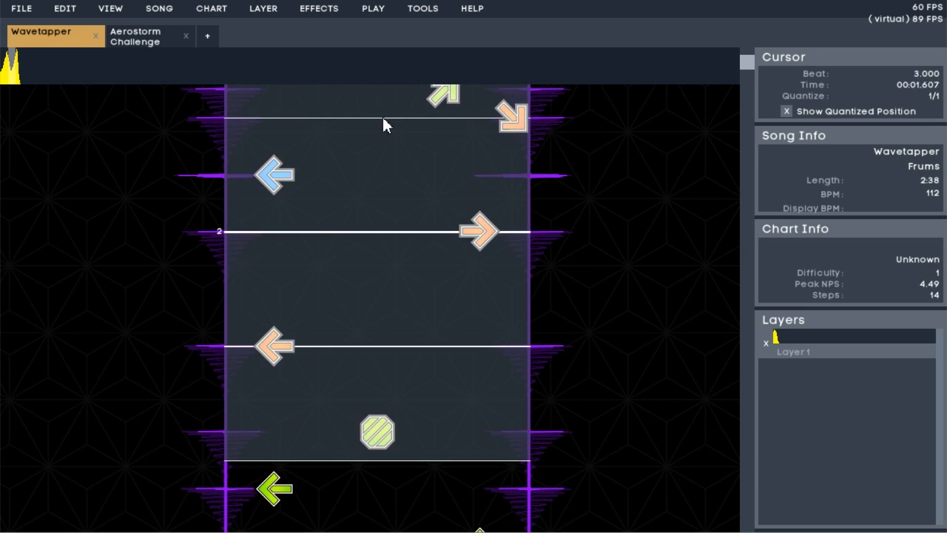
Step: Play the selected Wavetapper range and hit its notes in time with the music
click(383, 8)
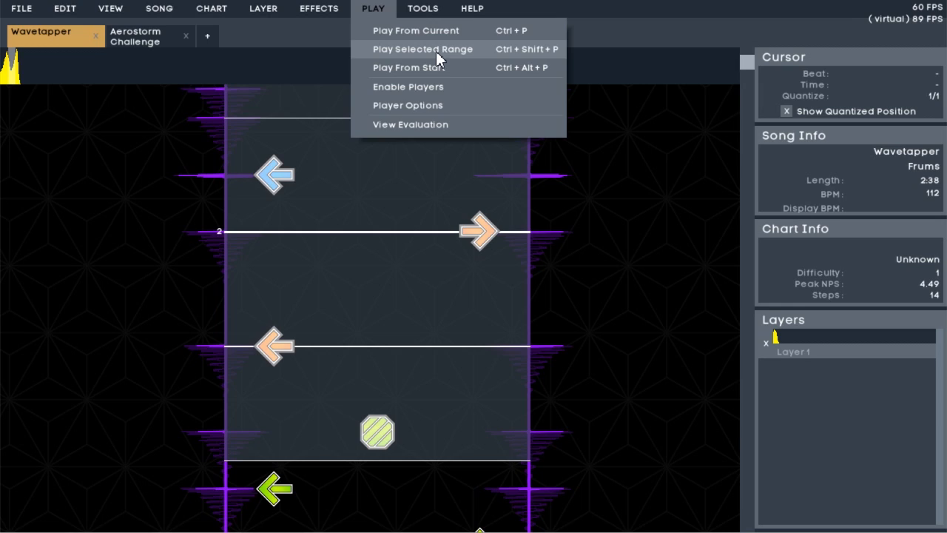
click(435, 64)
key(q)
key(x)
key(w)
key(e)
key(a)
key(d)
key(a)
key(s)
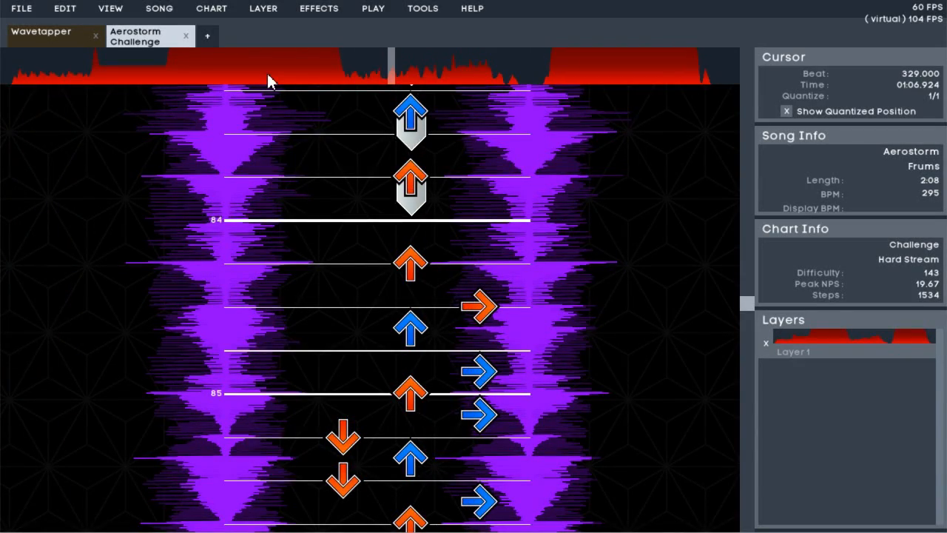
Step: Browse different song positions in the Aerostorm Challenge chart, ending around measure 34
mouse_move(313, 76)
mouse_down()
mouse_move(58, 73)
mouse_move(614, 70)
mouse_up()
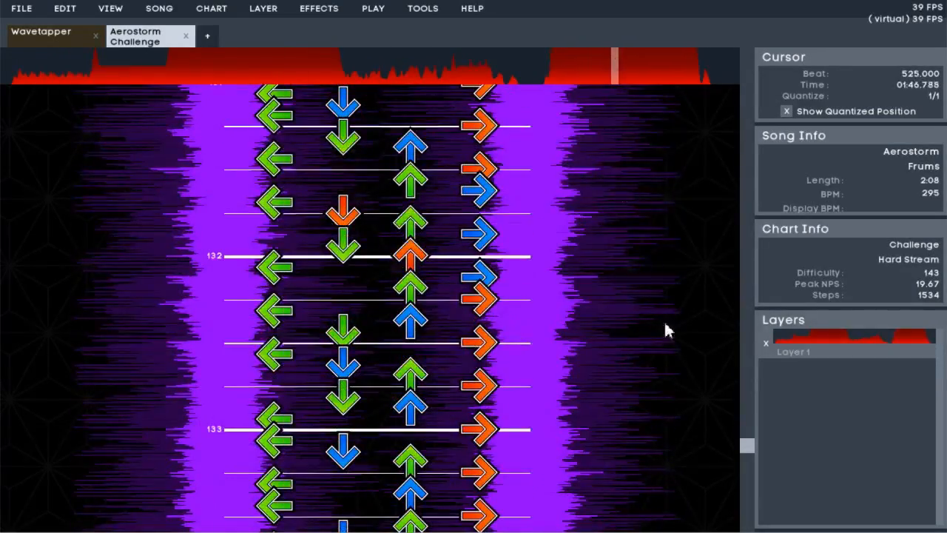
mouse_move(744, 444)
mouse_down()
mouse_move(744, 140)
mouse_move(745, 378)
mouse_up()
click(375, 65)
drag(422, 87, 158, 84)
Step: Hide the waveform behind the Aerostorm Challenge notes and examine the dense passage around measure 57
click(107, 15)
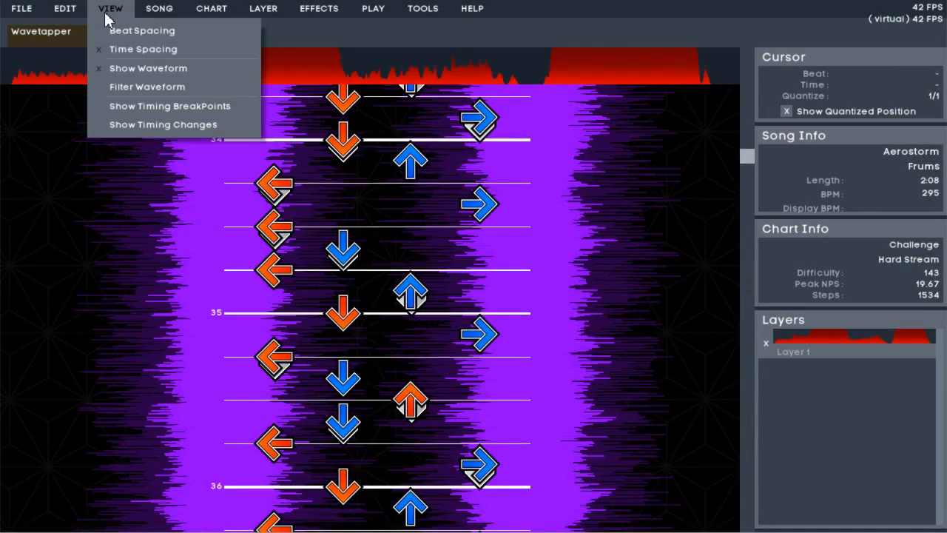
click(170, 68)
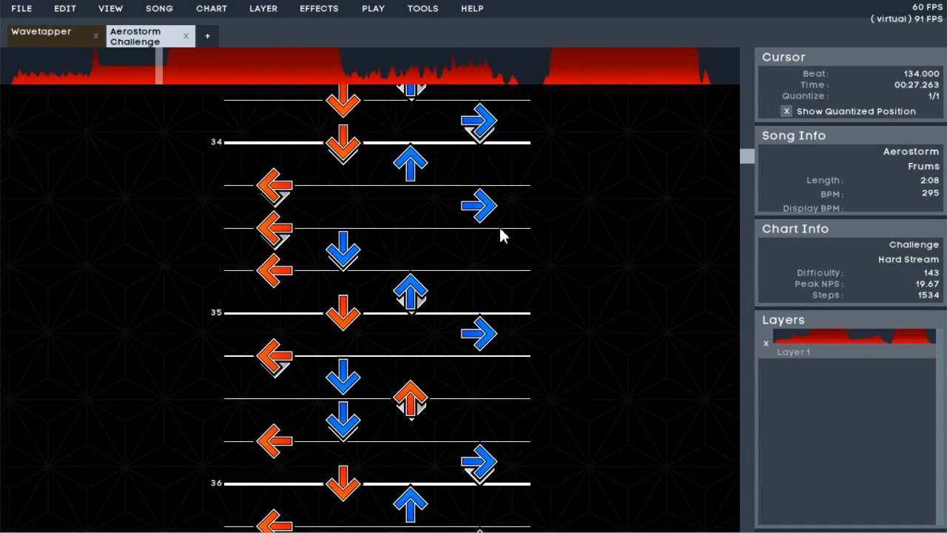
scroll(723, 195, up, 2)
drag(752, 161, 745, 222)
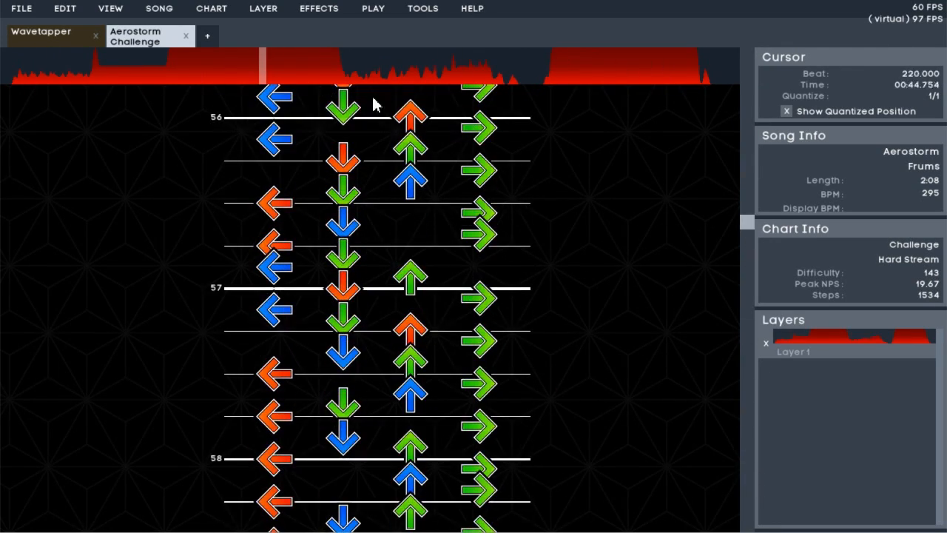
Step: Place left and right quarter-beat-quantized notes live during Wavetapper playback, around measure 5 and at measure 41
key(ctrl+Tab)
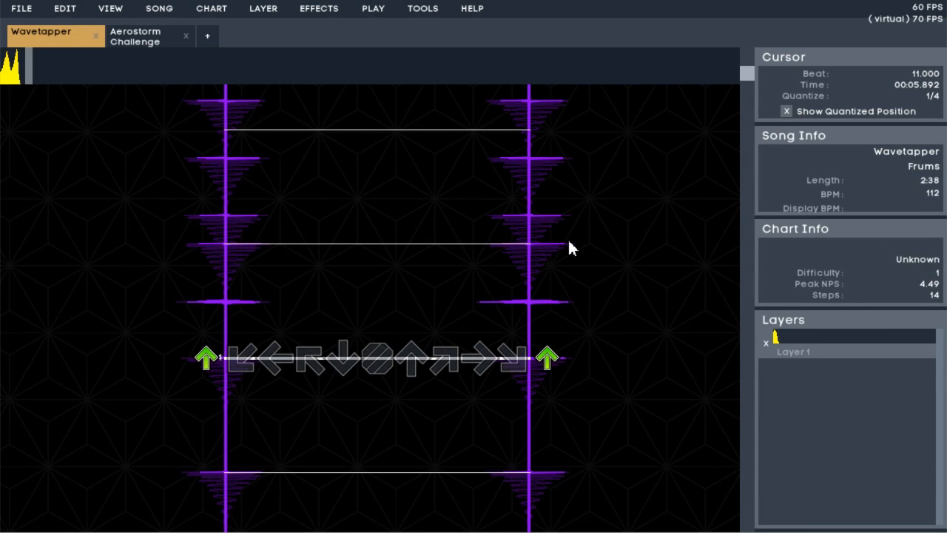
key(space)
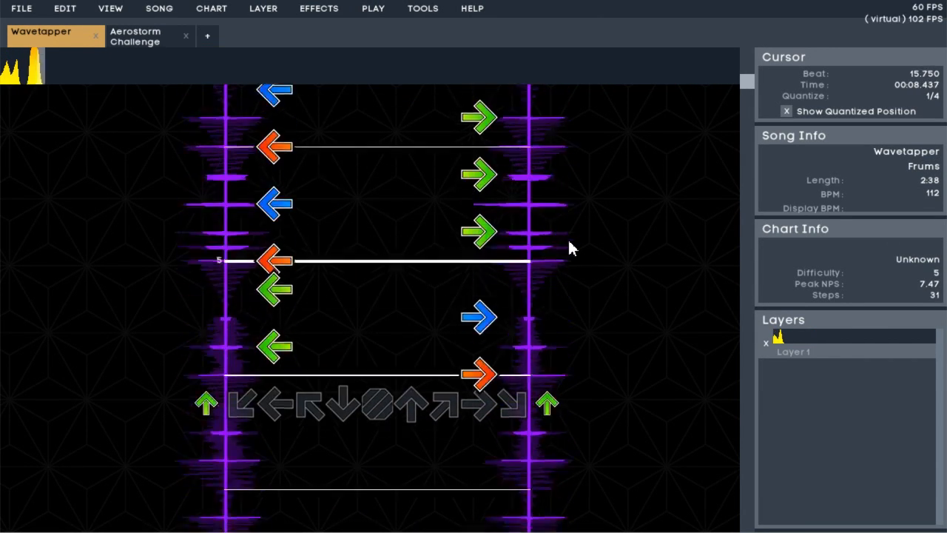
click(401, 65)
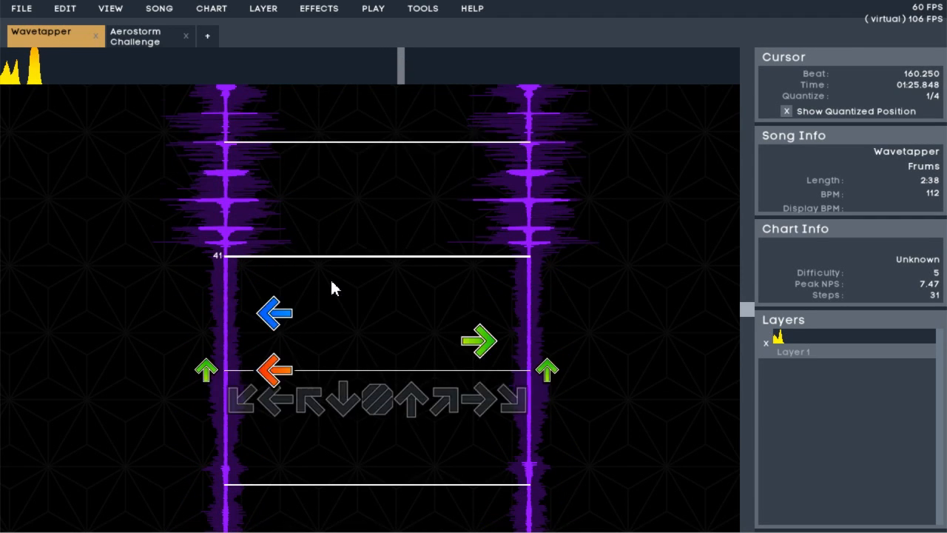